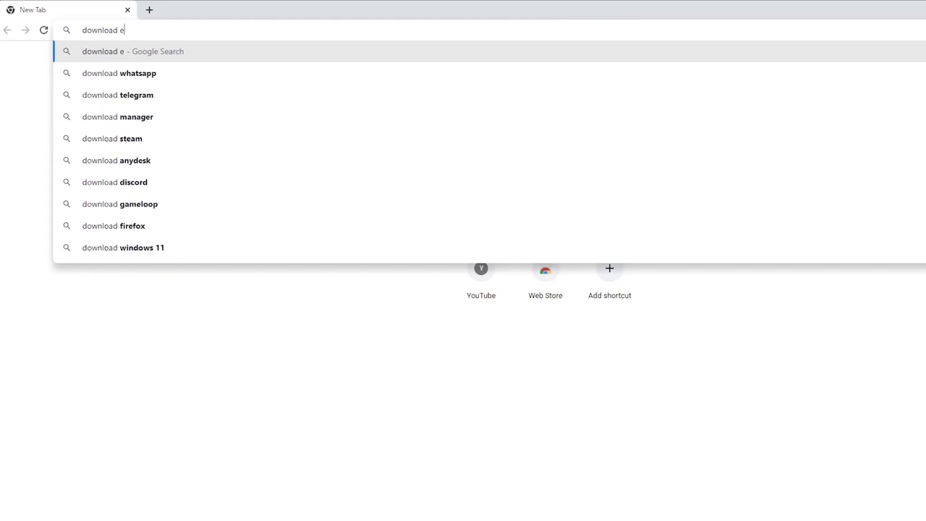
Search Google for "download emptystandbylist".
{"action": "type", "text": "p"}
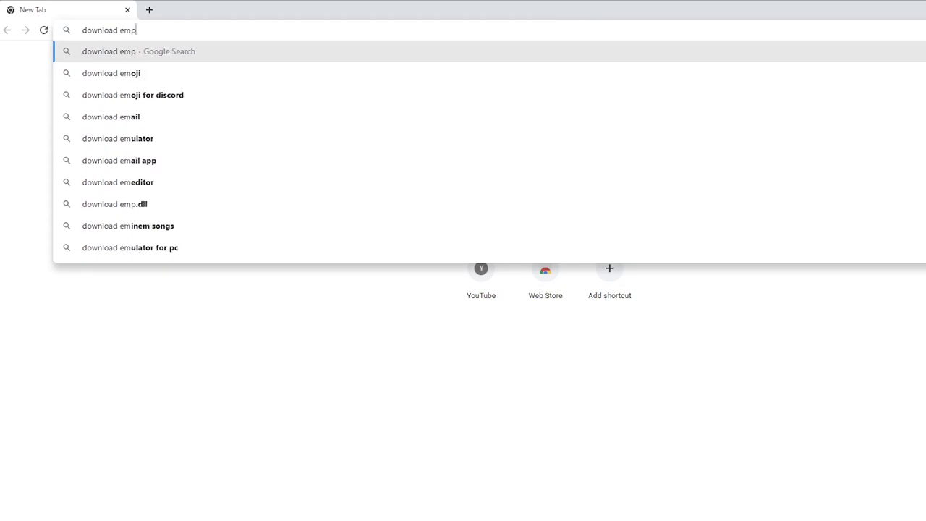
{"action": "type", "text": "ty"}
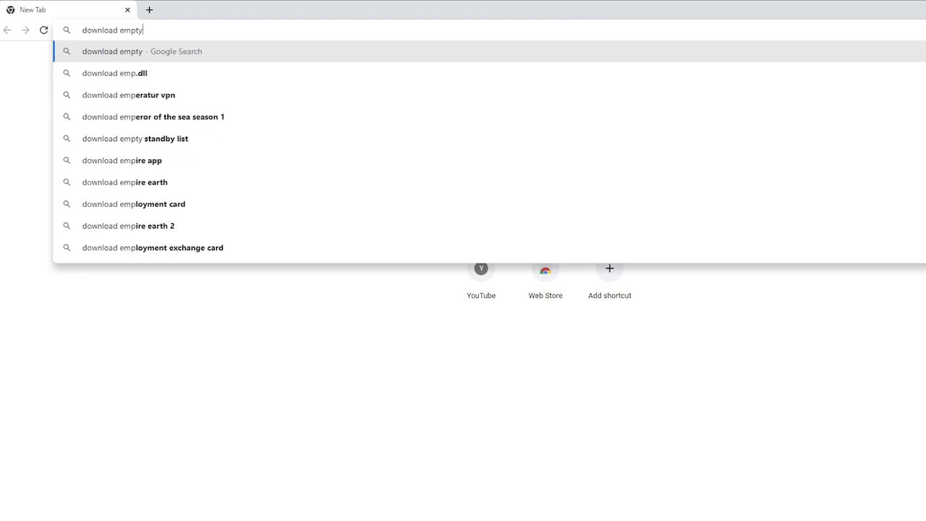
{"action": "type", "text": "stand"}
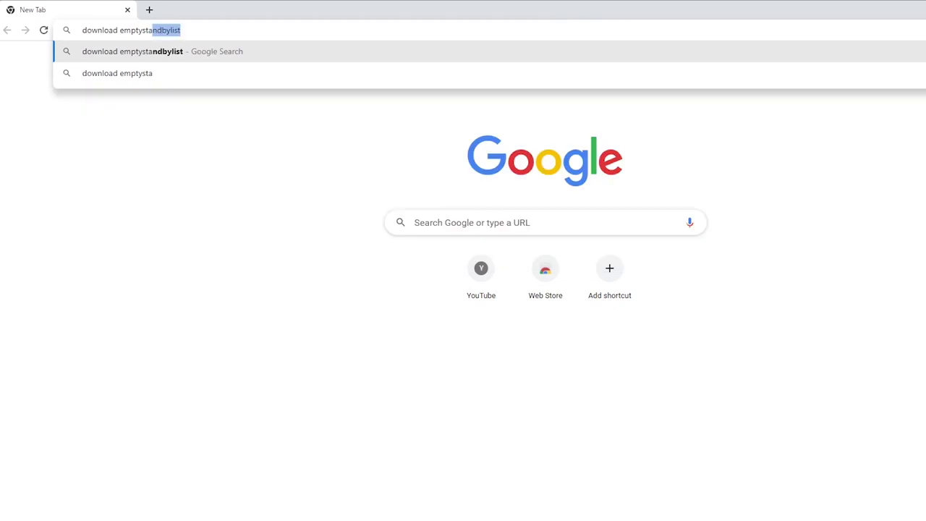
{"action": "key", "text": "Down"}
{"action": "key", "text": "Up"}
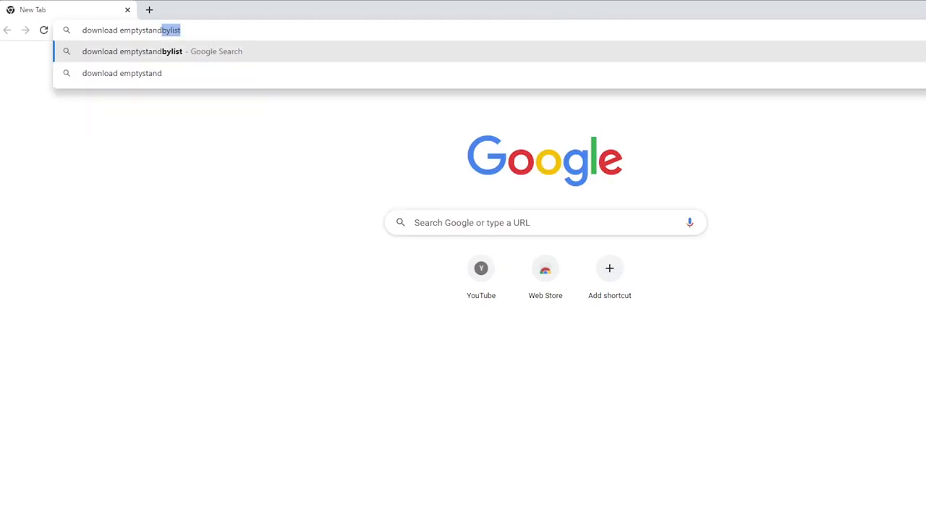
{"action": "key", "text": "Return"}
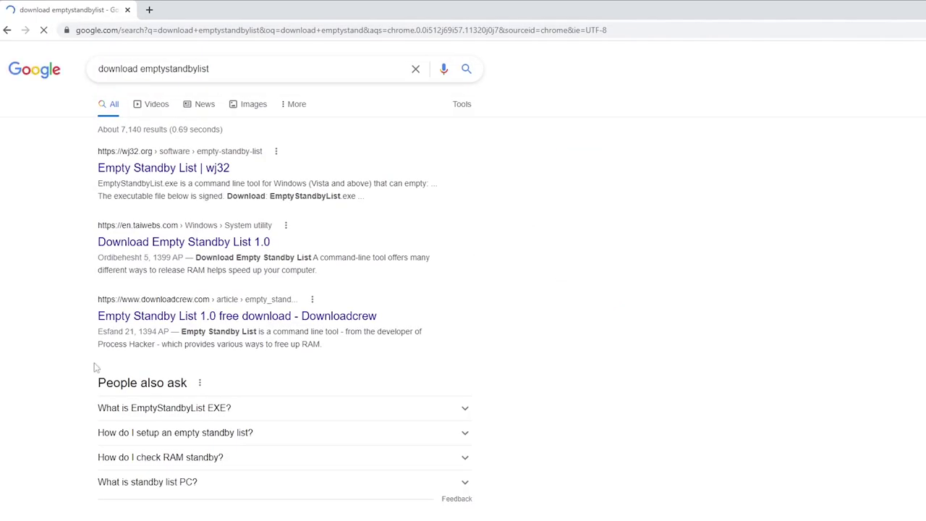
Open the wj32 Empty Standby List page from the search results and go to its EmptyStandbyList.exe download link.
{"action": "scroll", "coordinate": [300, 449], "scroll_direction": "down", "scroll_amount": 6}
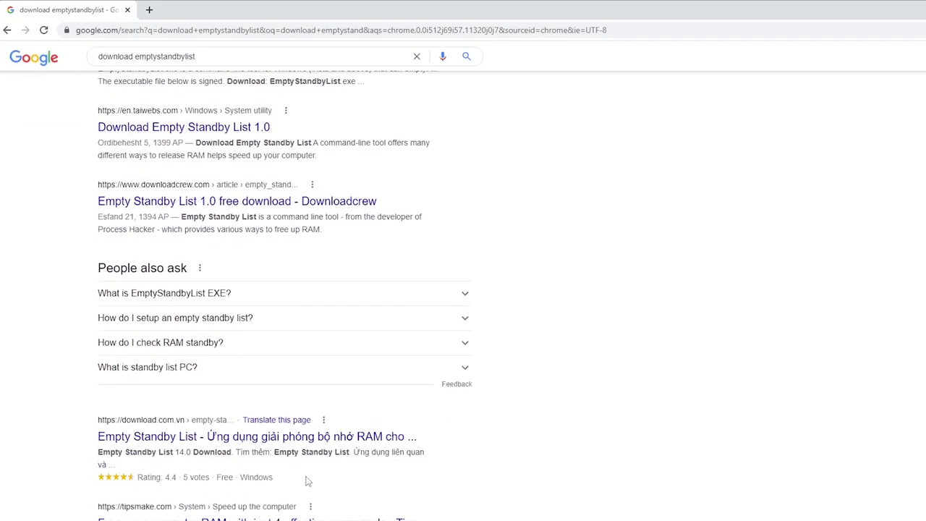
{"action": "scroll", "coordinate": [300, 445], "scroll_direction": "down", "scroll_amount": 2}
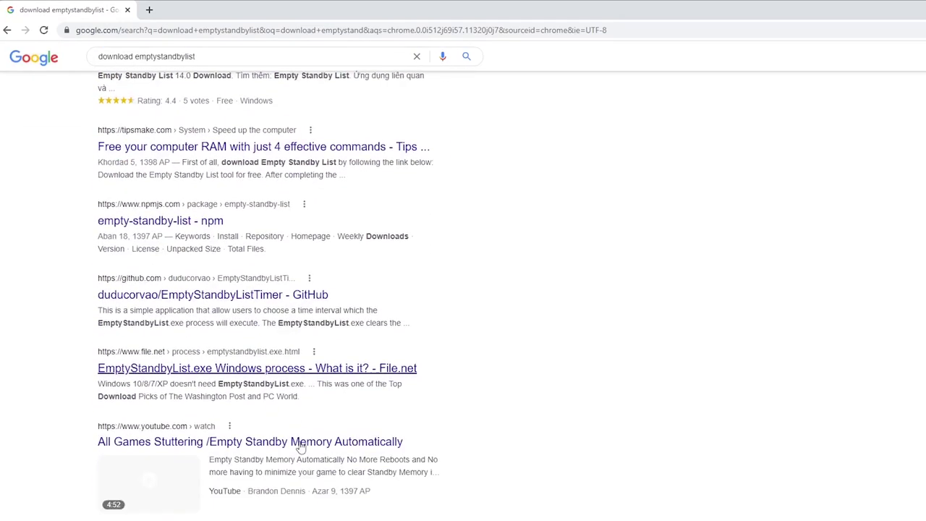
{"action": "scroll", "coordinate": [237, 408], "scroll_direction": "up", "scroll_amount": 8}
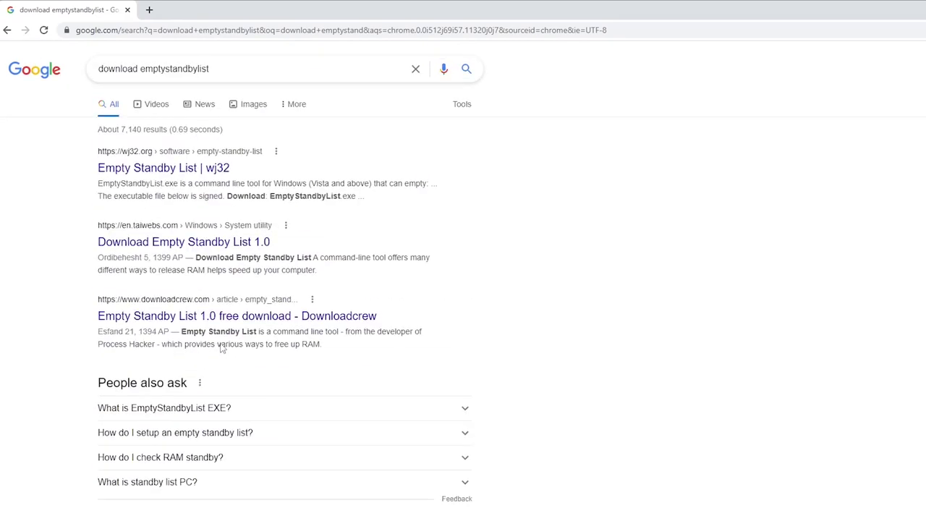
{"action": "left_click", "coordinate": [190, 173]}
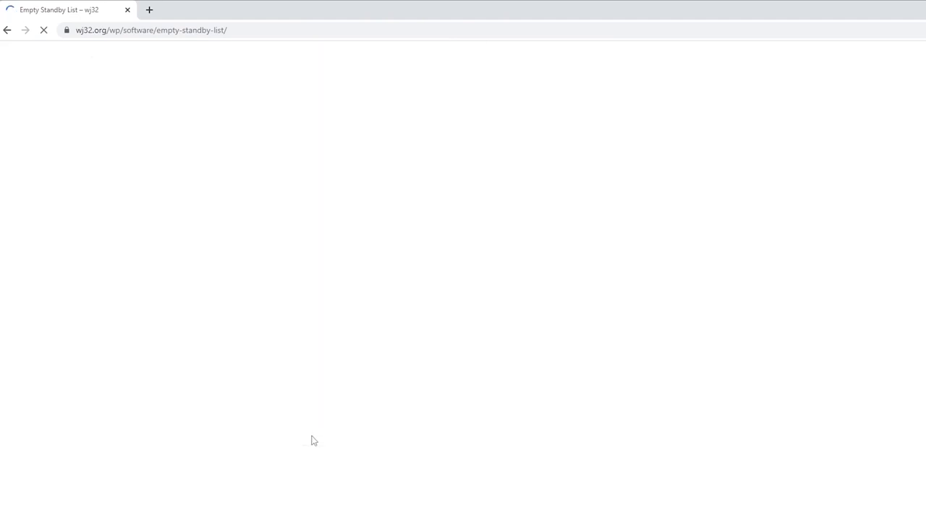
{"action": "scroll", "coordinate": [316, 438], "scroll_direction": "down", "scroll_amount": 2}
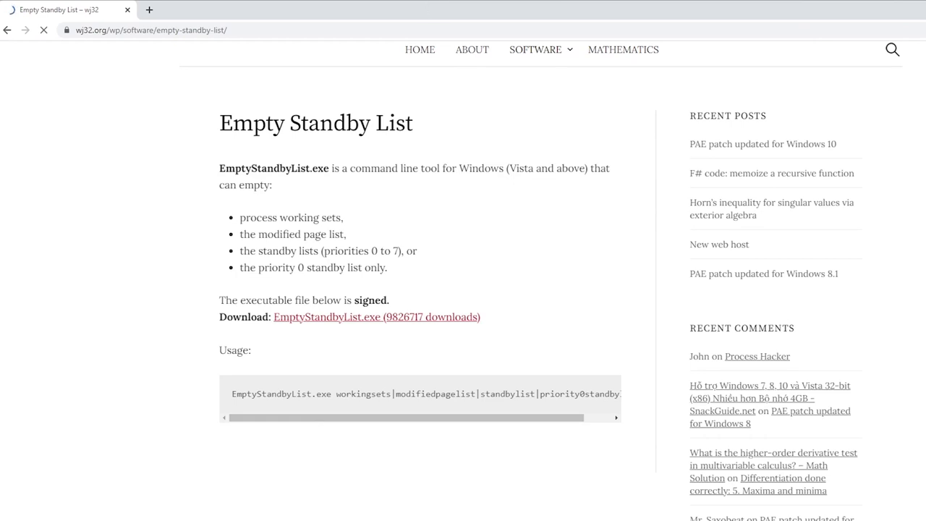
Close Chrome and confirm exiting despite the download in progress.
{"action": "key", "text": "alt+F4"}
{"action": "left_click", "coordinate": [602, 101]}
{"action": "key", "text": "alt+F4"}
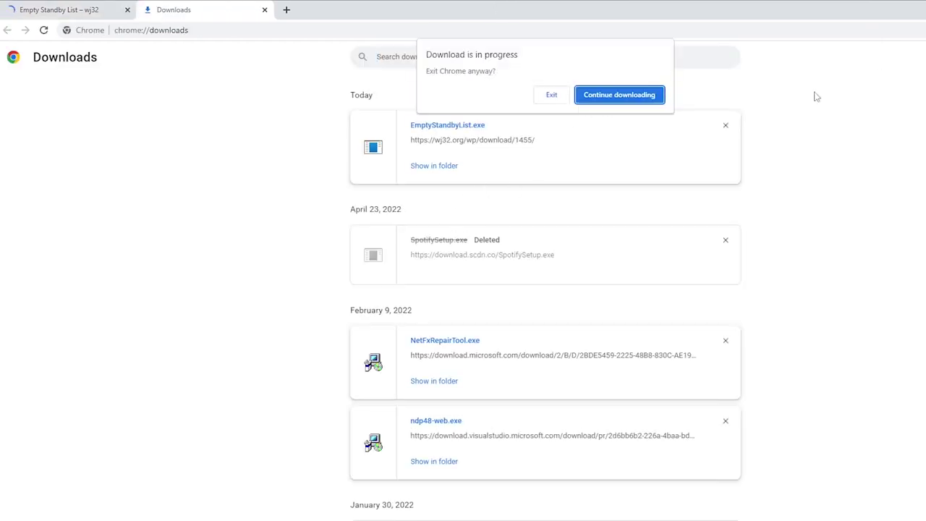
{"action": "left_click", "coordinate": [551, 97]}
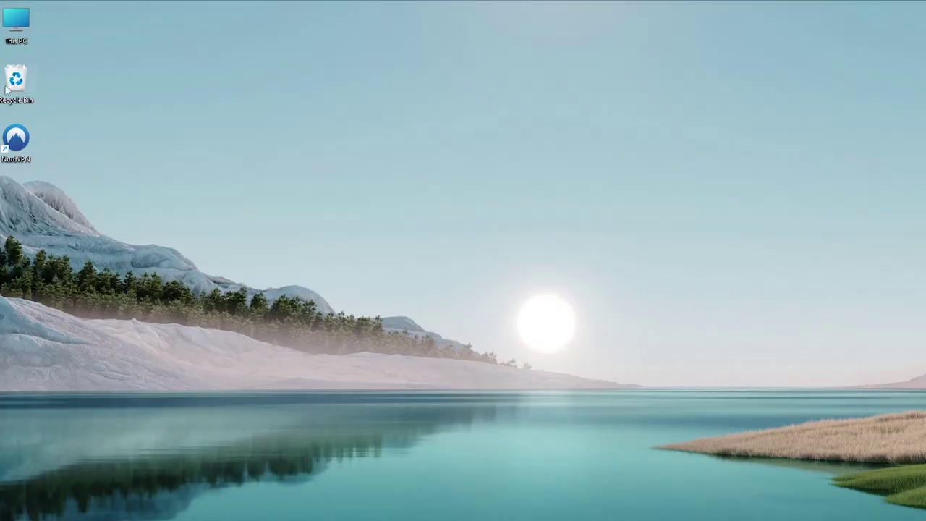
Open This PC in File Explorer and go to the Downloads folder.
{"action": "key", "text": "super"}
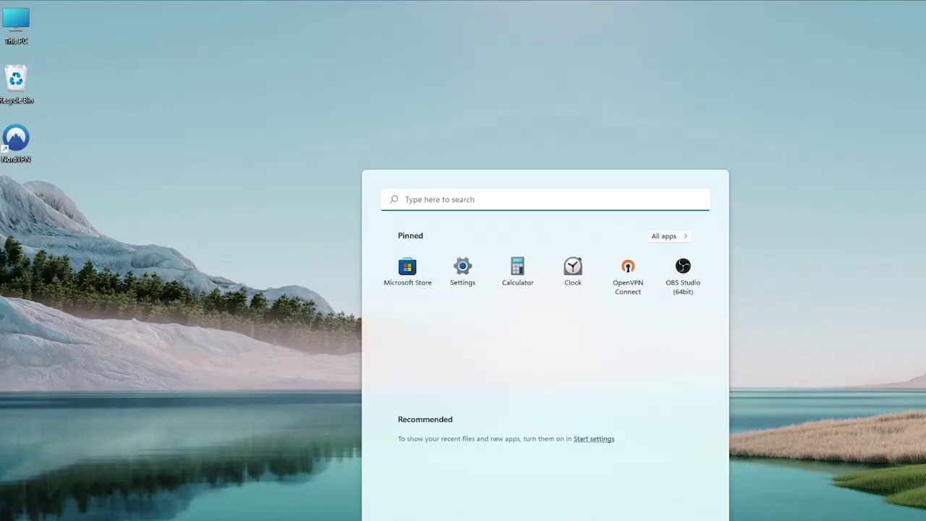
{"action": "double_click", "coordinate": [7, 10]}
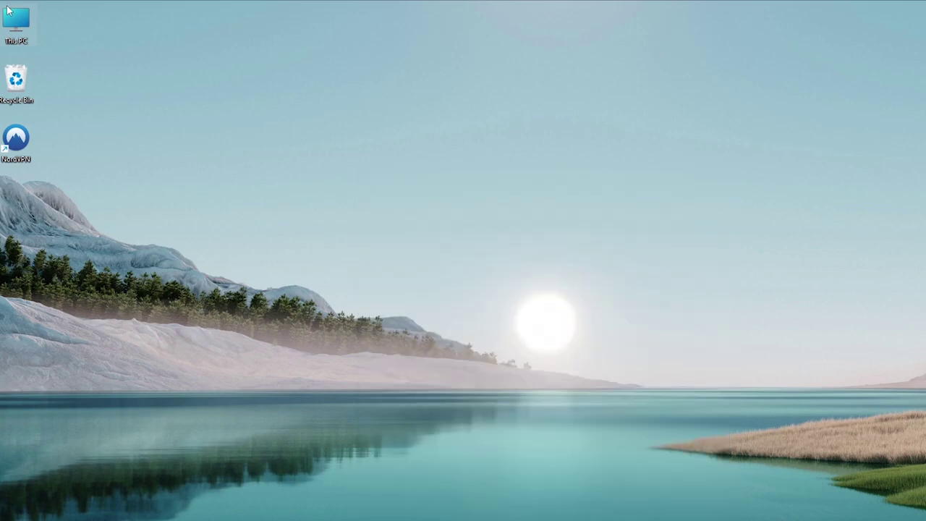
{"action": "left_click_drag", "start_coordinate": [470, 193], "coordinate": [499, 8]}
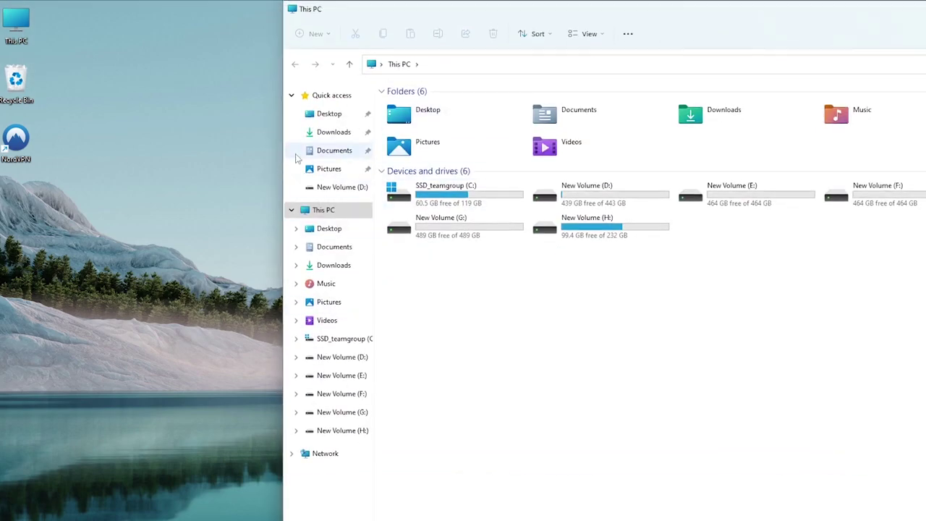
{"action": "left_click", "coordinate": [334, 131]}
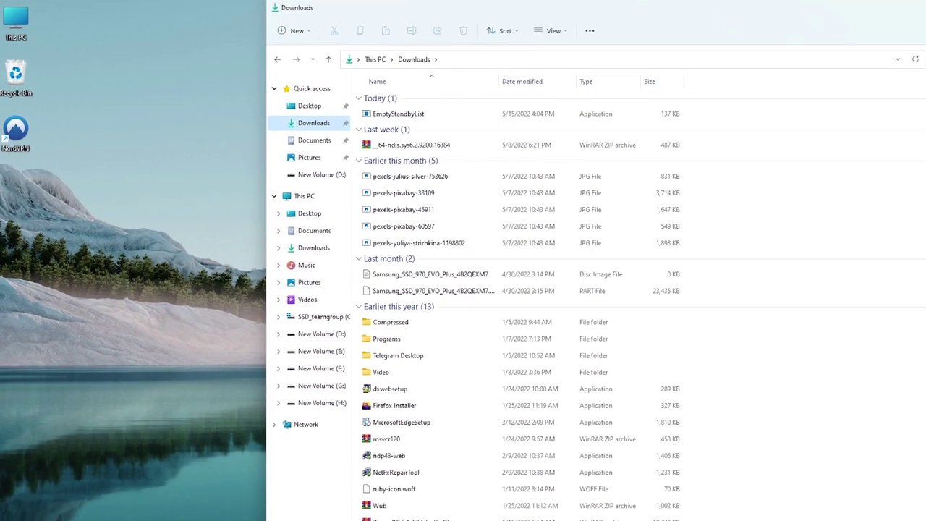
Open Task Manager and place it beside the Downloads window with the memory performance view showing.
{"action": "key", "text": "ctrl+shift+Escape"}
{"action": "left_click", "coordinate": [227, 243]}
{"action": "left_click_drag", "start_coordinate": [260, 217], "coordinate": [1, 220]}
Try running EmptyStandbyList from Downloads without administrator rights and check the cached memory in Task Manager.
{"action": "left_click", "coordinate": [361, 102]}
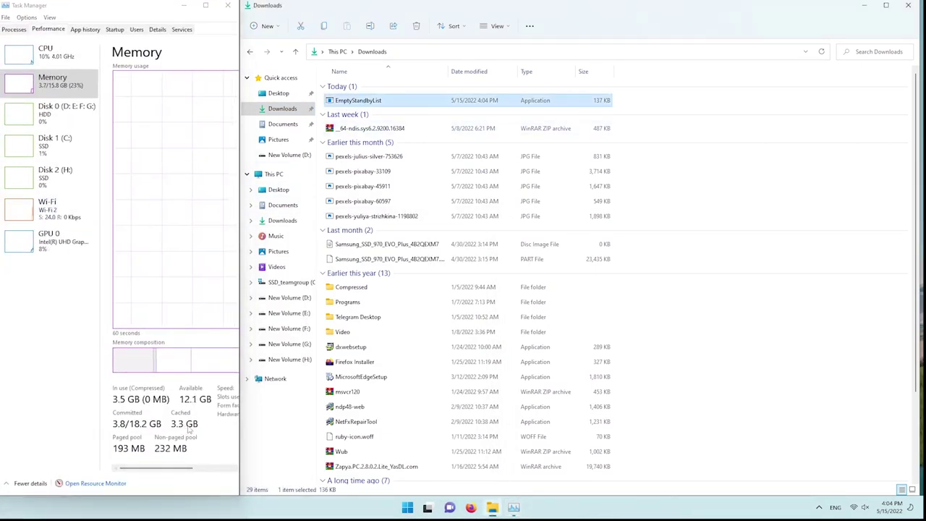
{"action": "key", "text": "Return"}
{"action": "left_click", "coordinate": [498, 264]}
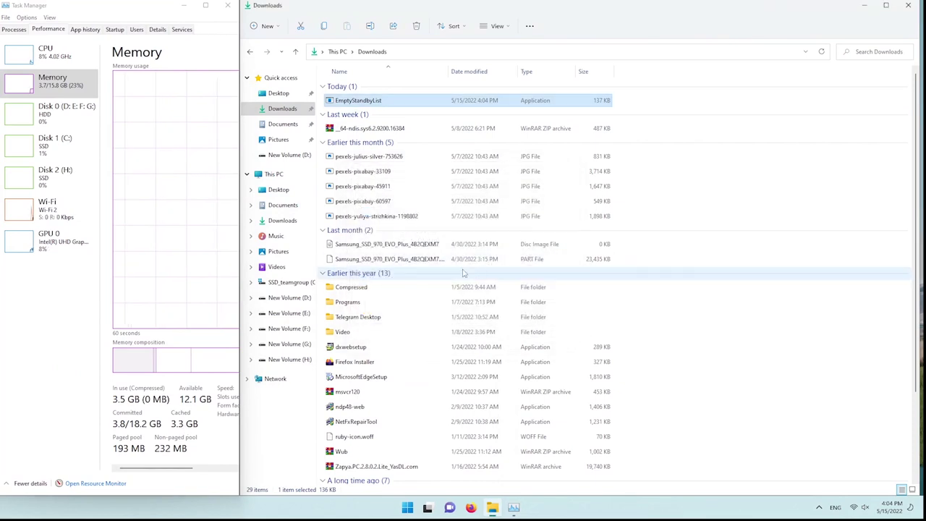
{"action": "left_click", "coordinate": [192, 436]}
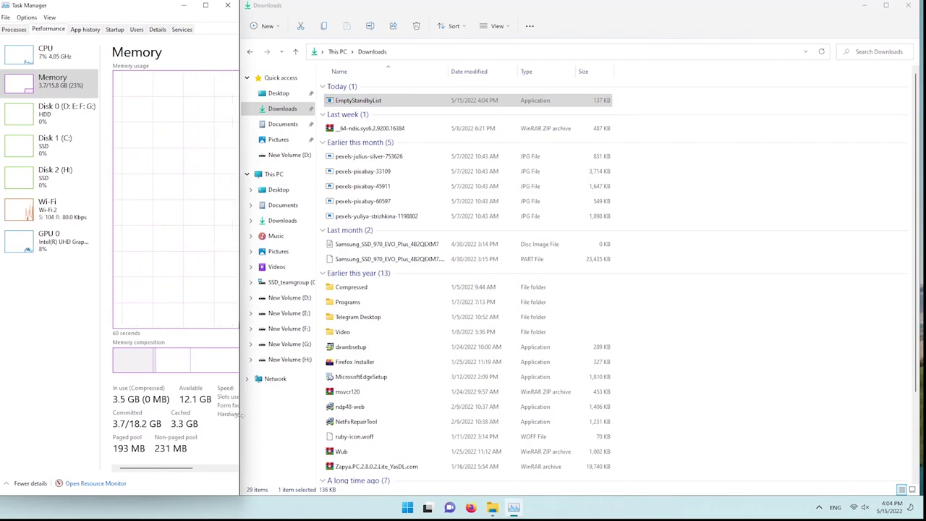
Widen Task Manager beside the Downloads window, and run EmptyStandbyList as administrator to empty the cached memory.
{"action": "left_click_drag", "start_coordinate": [238, 418], "coordinate": [406, 418]}
{"action": "left_click_drag", "start_coordinate": [704, 35], "coordinate": [925, 116]}
{"action": "right_click", "coordinate": [574, 110]}
{"action": "right_click", "coordinate": [591, 100]}
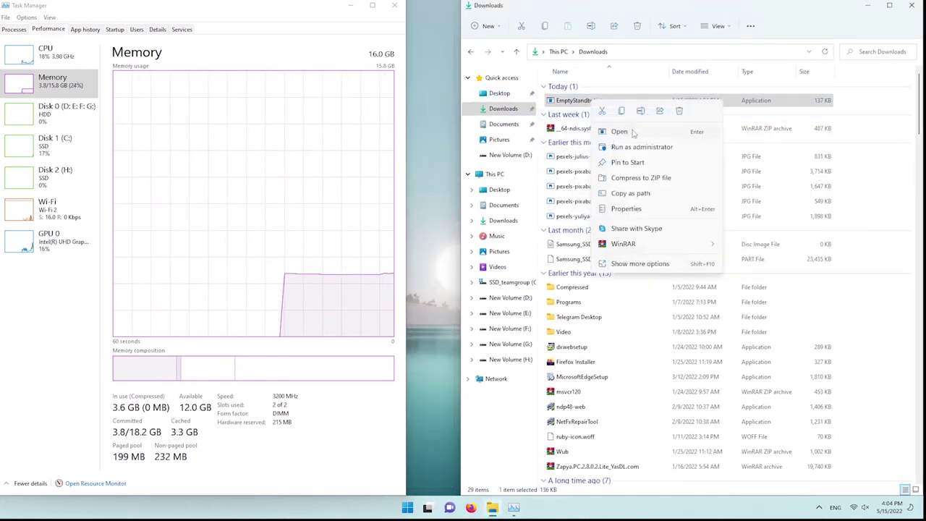
{"action": "left_click", "coordinate": [662, 148]}
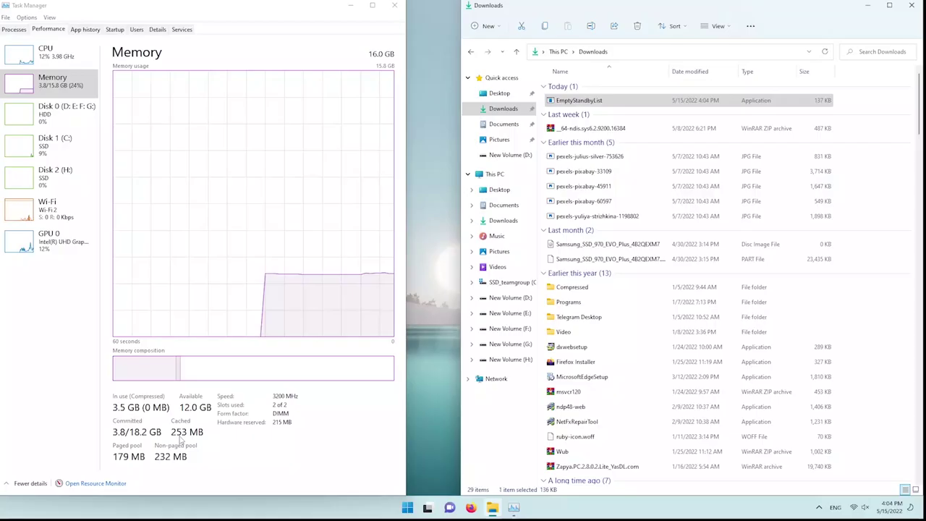
{"action": "left_click", "coordinate": [184, 436]}
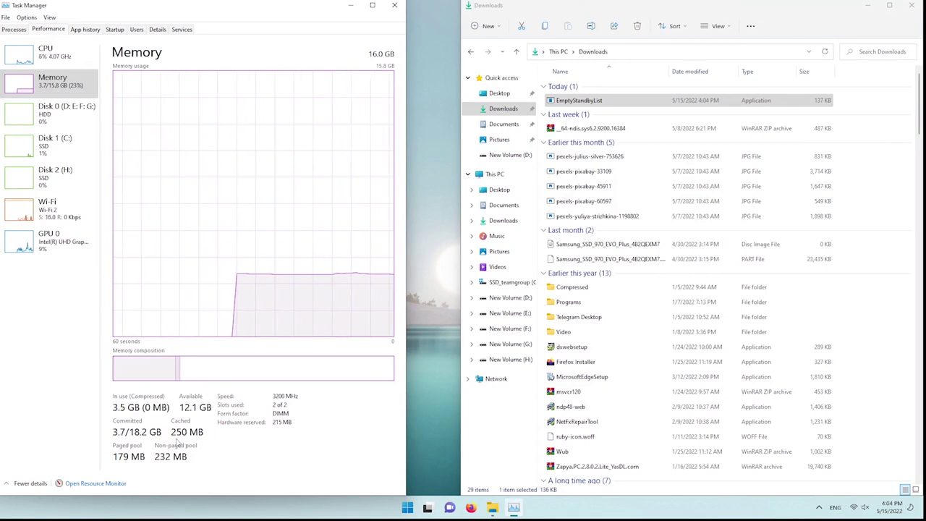
Search for and launch Chrome, and minimize Task Manager to uncover the browser.
{"action": "left_click", "coordinate": [407, 507]}
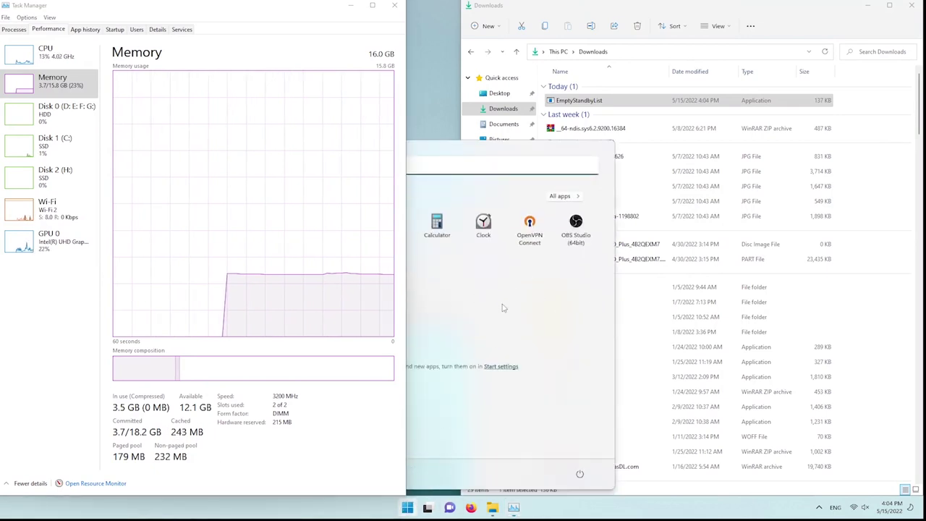
{"action": "left_click", "coordinate": [468, 158]}
{"action": "type", "text": "chrome"}
{"action": "key", "text": "Return"}
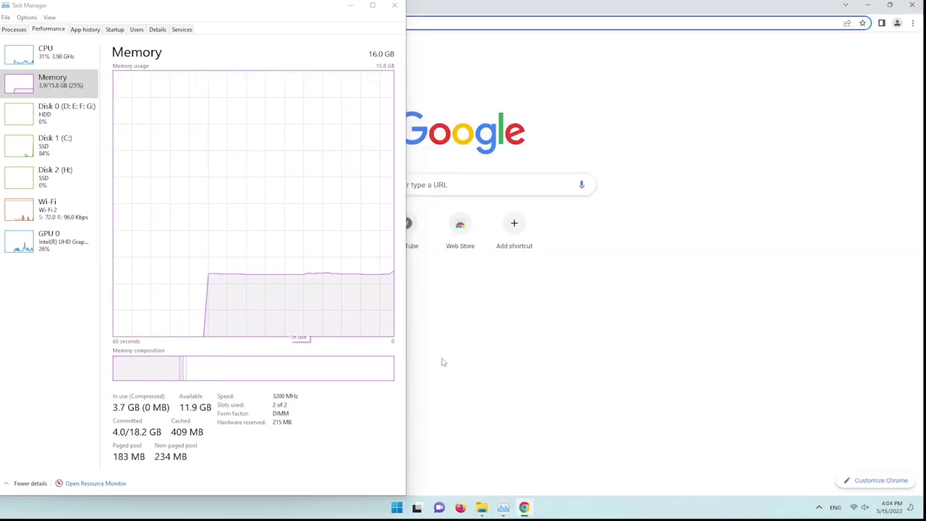
{"action": "left_click", "coordinate": [351, 6]}
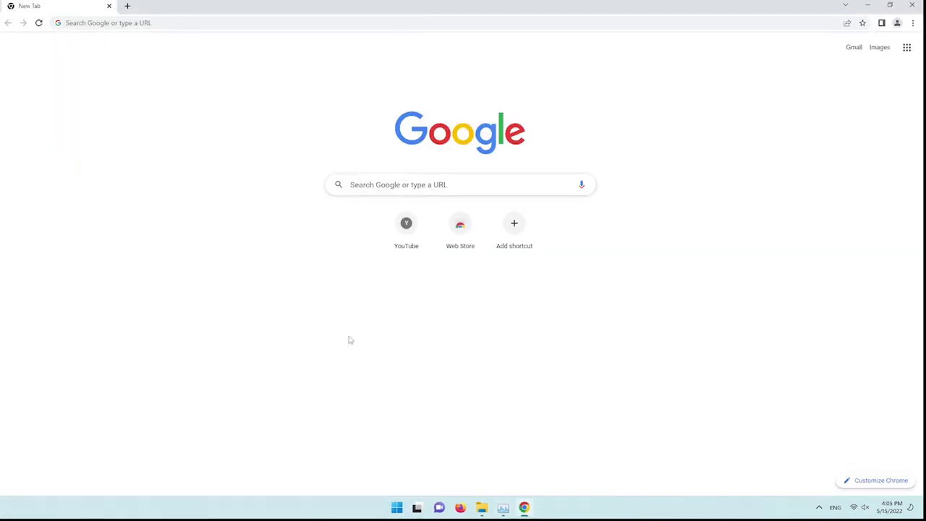
Open YouTube from the shortcut on Chrome's new tab page.
{"action": "left_click", "coordinate": [424, 217]}
{"action": "left_click", "coordinate": [412, 301]}
{"action": "left_click", "coordinate": [406, 238]}
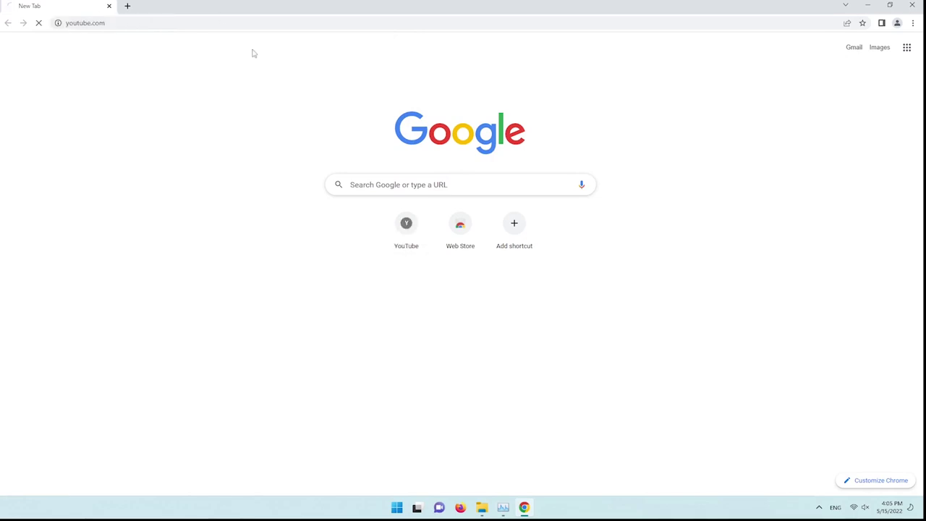
Open another Chrome tab and snap the browser side by side with Task Manager.
{"action": "left_click", "coordinate": [126, 6]}
{"action": "key", "text": "super+Right"}
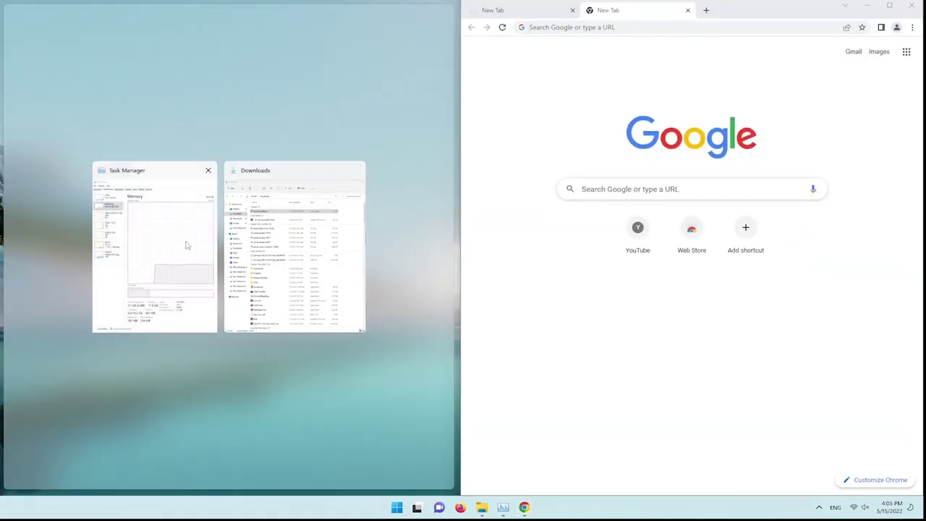
{"action": "left_click", "coordinate": [146, 255]}
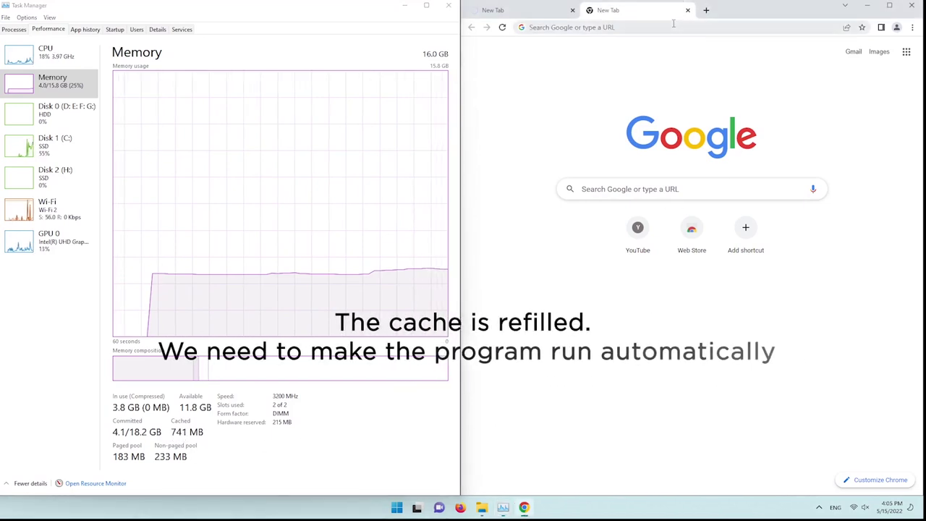
Search for "./ command linux" in the new tab and browse the results to put load on the memory cache.
{"action": "left_click", "coordinate": [586, 27]}
{"action": "type", "text": "/"}
{"action": "right_click", "coordinate": [544, 27]}
{"action": "left_click", "coordinate": [568, 94]}
{"action": "key", "text": "Return"}
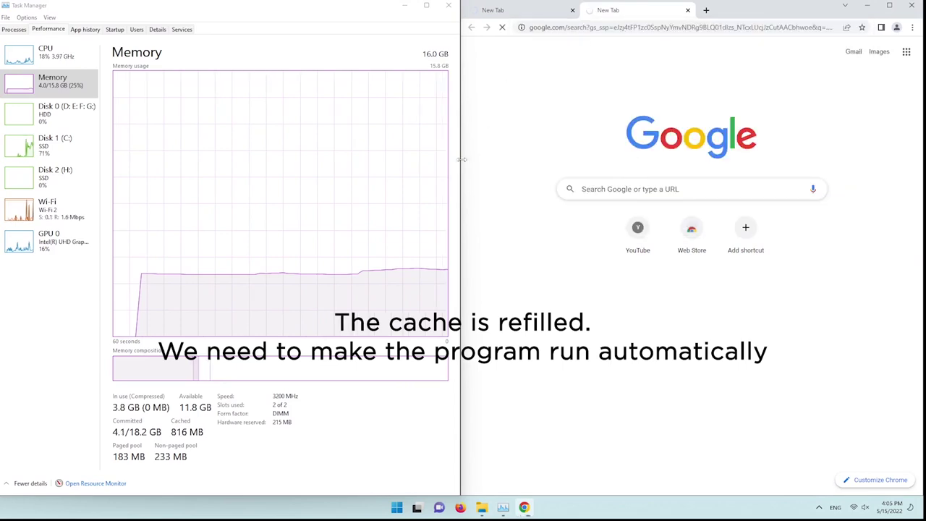
{"action": "scroll", "coordinate": [616, 398], "scroll_direction": "down", "scroll_amount": 6}
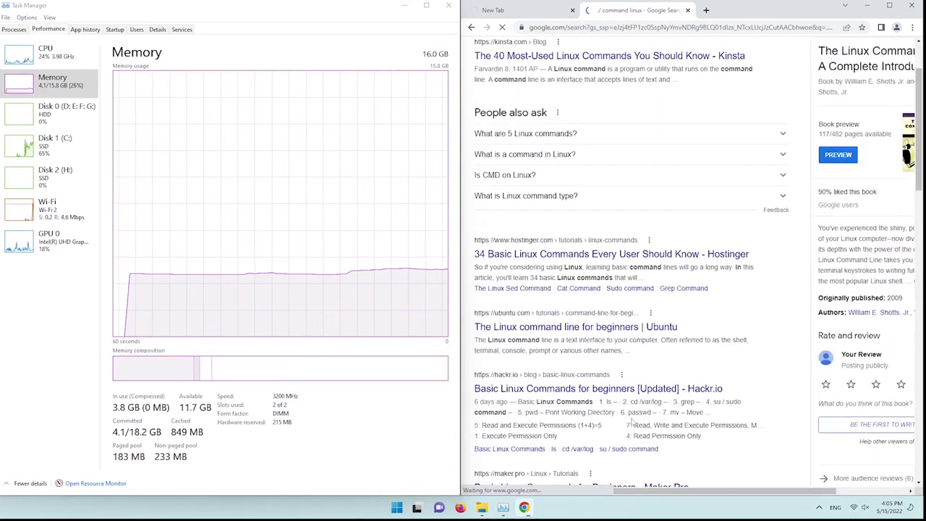
Switch to the Downloads window in File Explorer and run EmptyStandbyList as administrator again.
{"action": "left_click", "coordinate": [481, 507]}
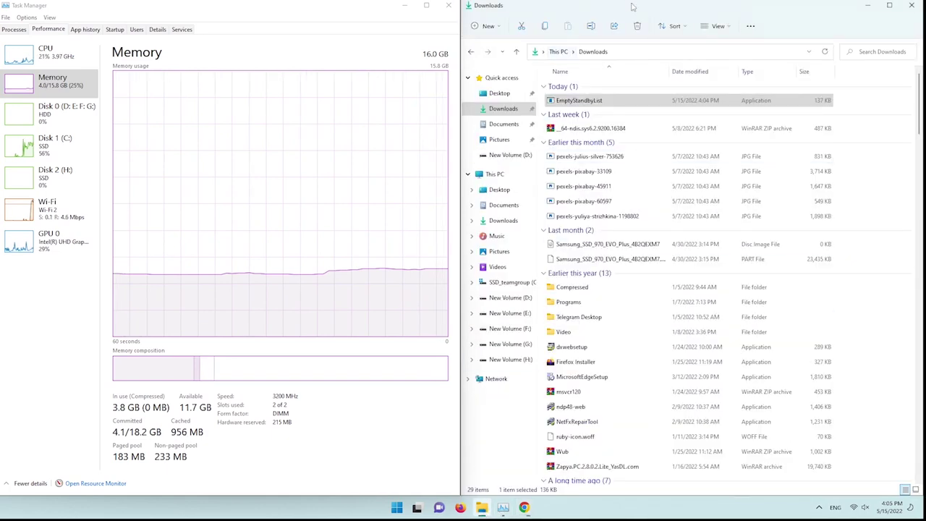
{"action": "left_click_drag", "start_coordinate": [589, 7], "coordinate": [589, 138]}
{"action": "right_click", "coordinate": [545, 230]}
{"action": "left_click", "coordinate": [593, 281]}
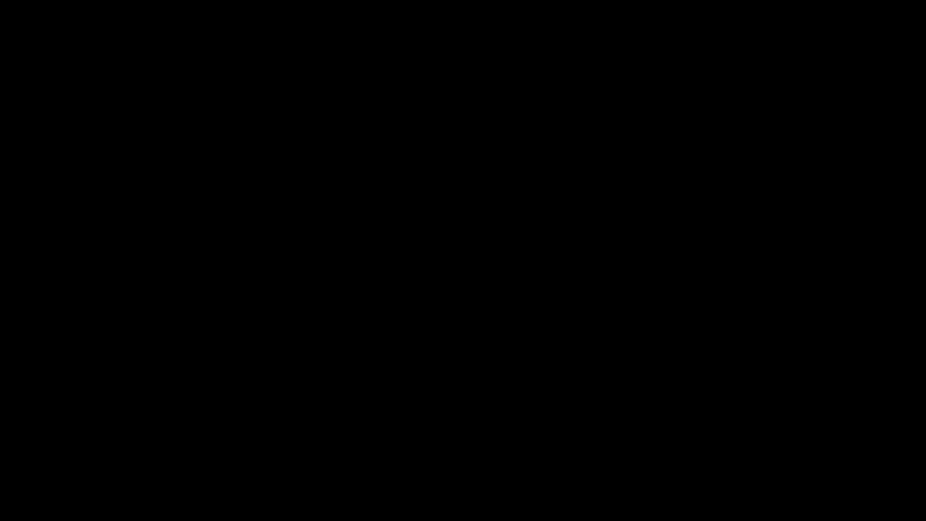
Search Windows for "ta", minimize Task Manager and open Task Scheduler from the results.
{"action": "left_click", "coordinate": [520, 13]}
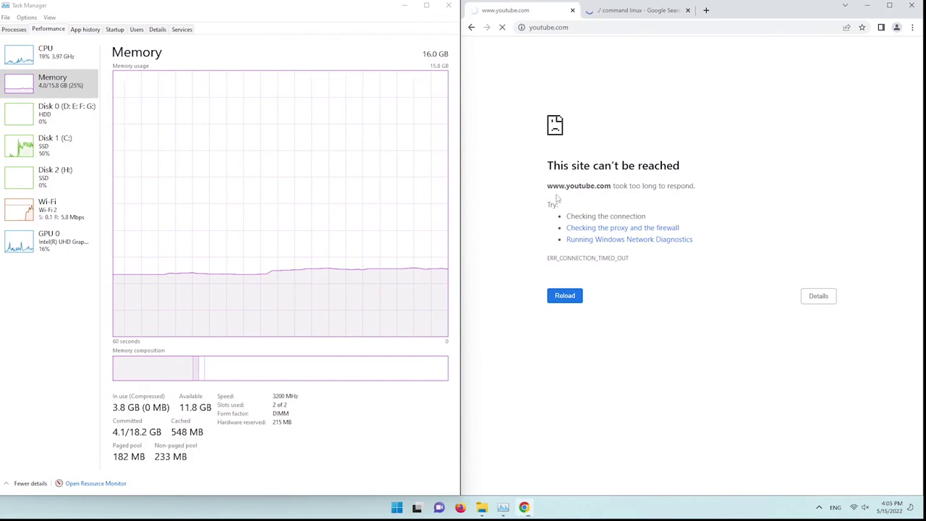
{"action": "mouse_move", "coordinate": [511, 512]}
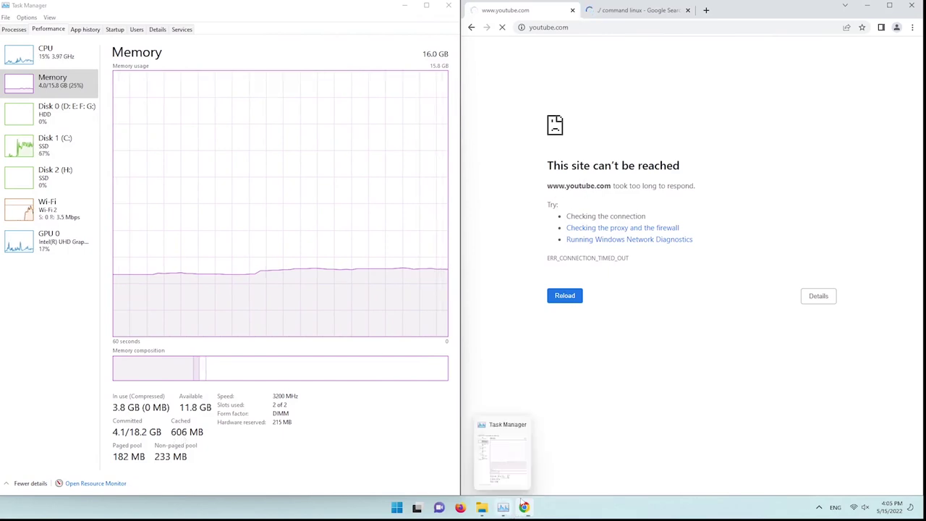
{"action": "left_click", "coordinate": [394, 505]}
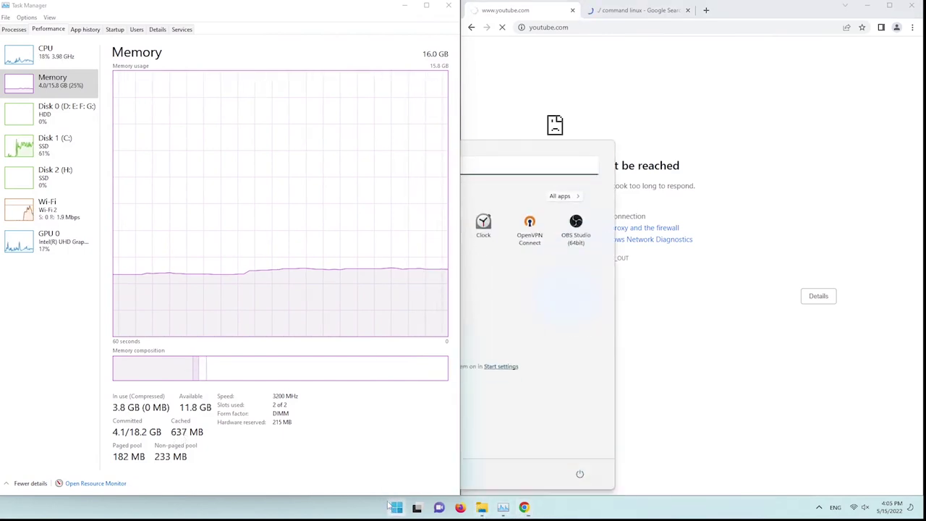
{"action": "type", "text": "ta"}
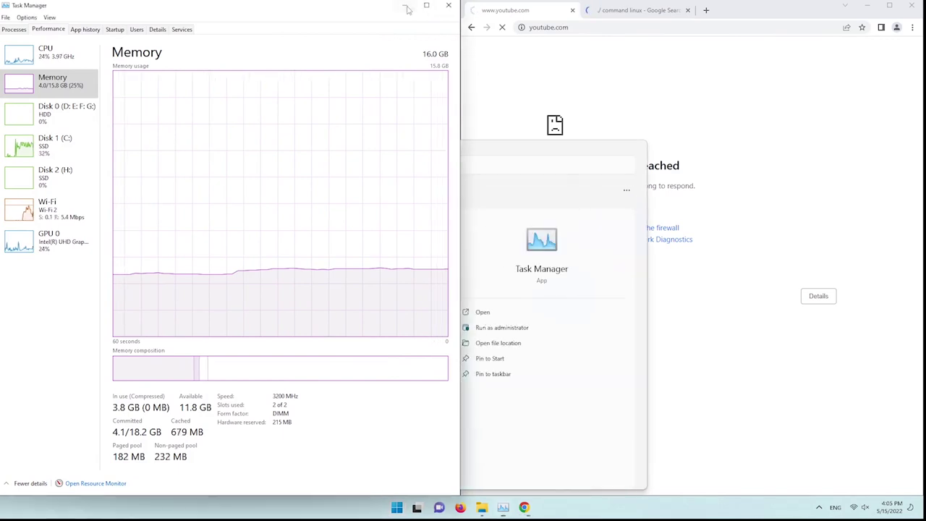
{"action": "left_click", "coordinate": [405, 6]}
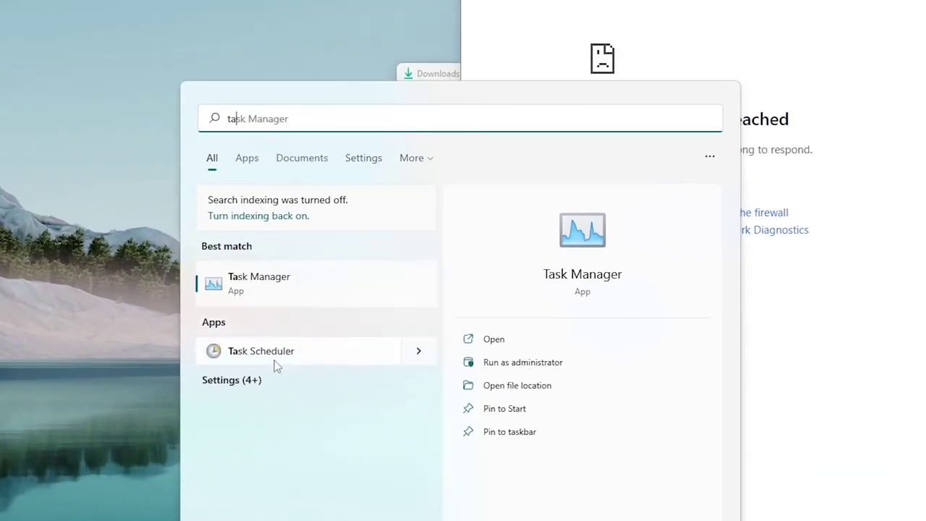
{"action": "left_click", "coordinate": [274, 360]}
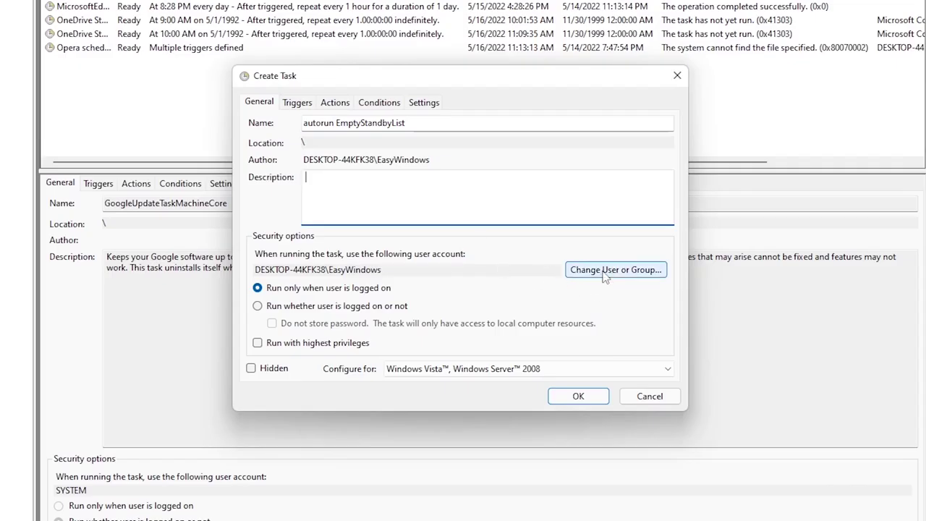
Change the account that runs the autorun EmptyStandbyList task to SYSTEM, choosing it from the full list of accounts.
{"action": "left_click", "coordinate": [597, 273]}
{"action": "left_click", "coordinate": [262, 254]}
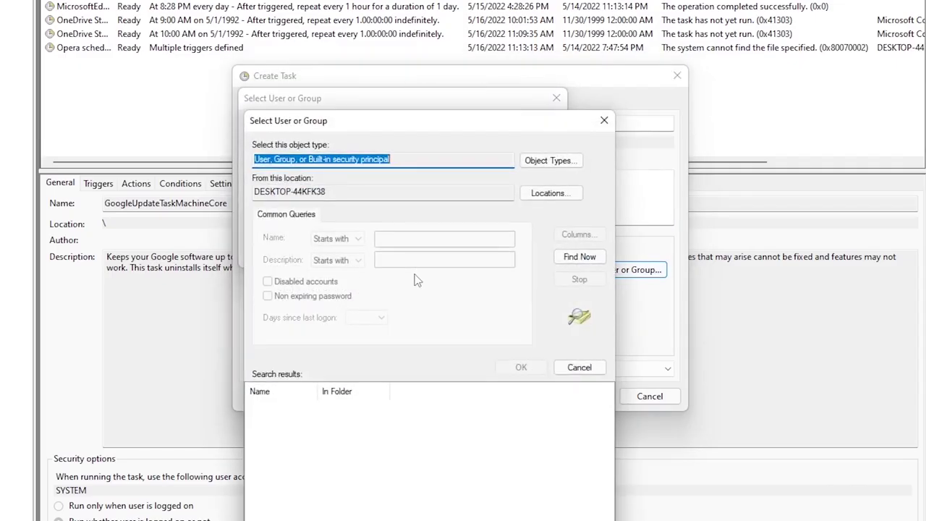
{"action": "left_click", "coordinate": [578, 259]}
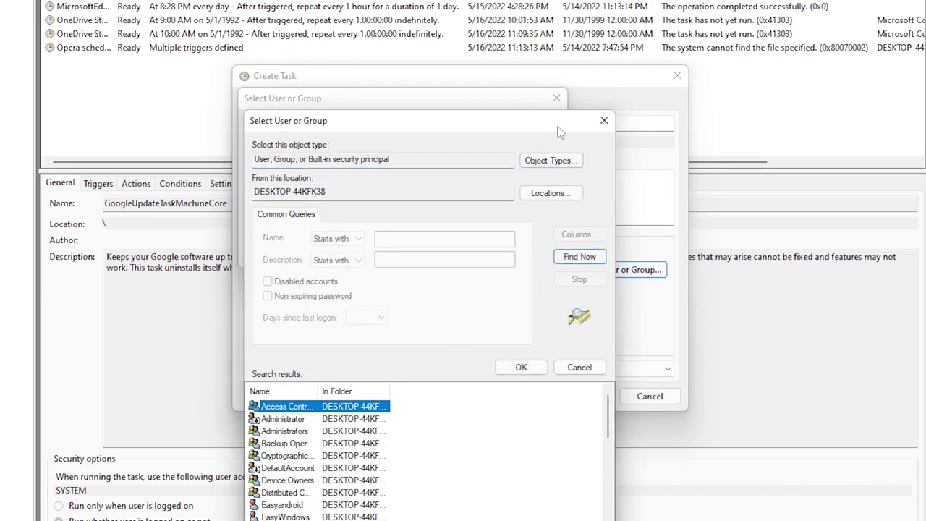
{"action": "left_click_drag", "start_coordinate": [558, 129], "coordinate": [706, 2]}
{"action": "double_click", "coordinate": [468, 254]}
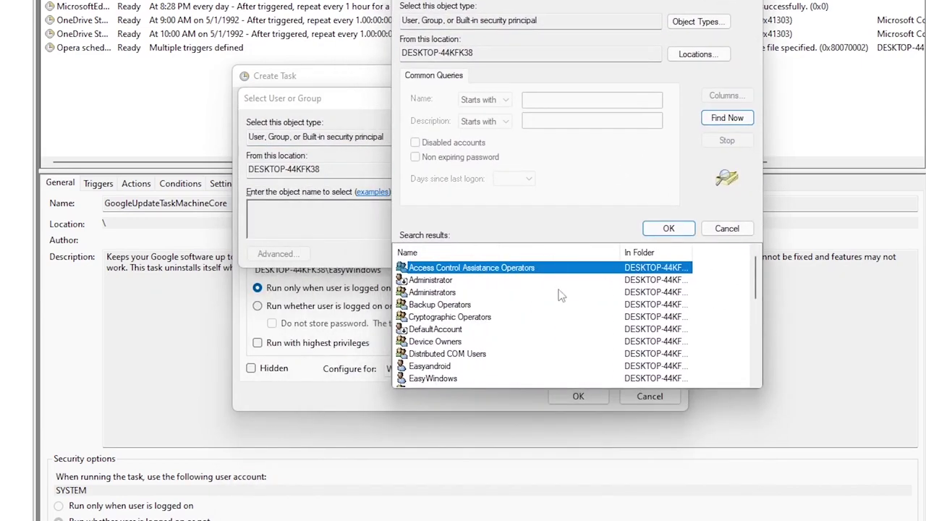
{"action": "left_click", "coordinate": [478, 354]}
{"action": "scroll", "coordinate": [477, 362], "scroll_direction": "down", "scroll_amount": 3}
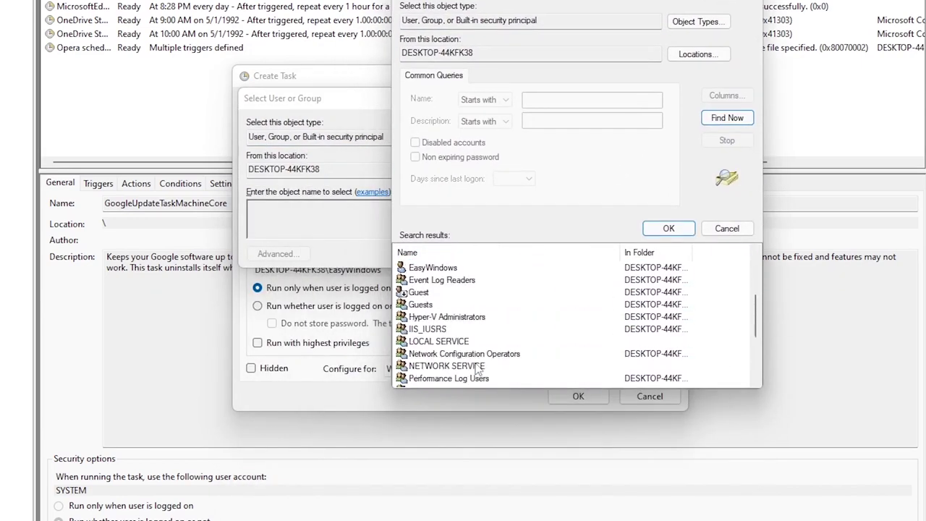
{"action": "scroll", "coordinate": [474, 359], "scroll_direction": "down", "scroll_amount": 3}
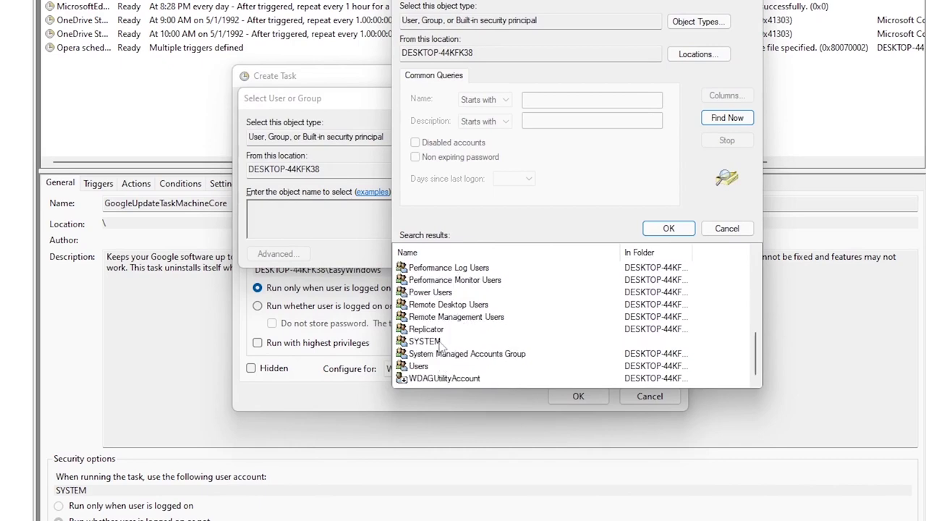
{"action": "left_click", "coordinate": [427, 343]}
{"action": "double_click", "coordinate": [436, 346]}
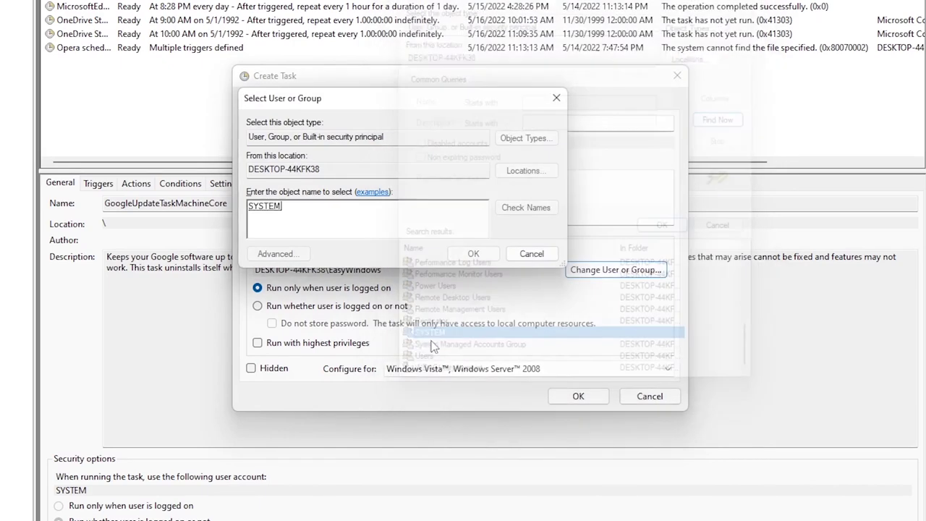
{"action": "left_click", "coordinate": [473, 254]}
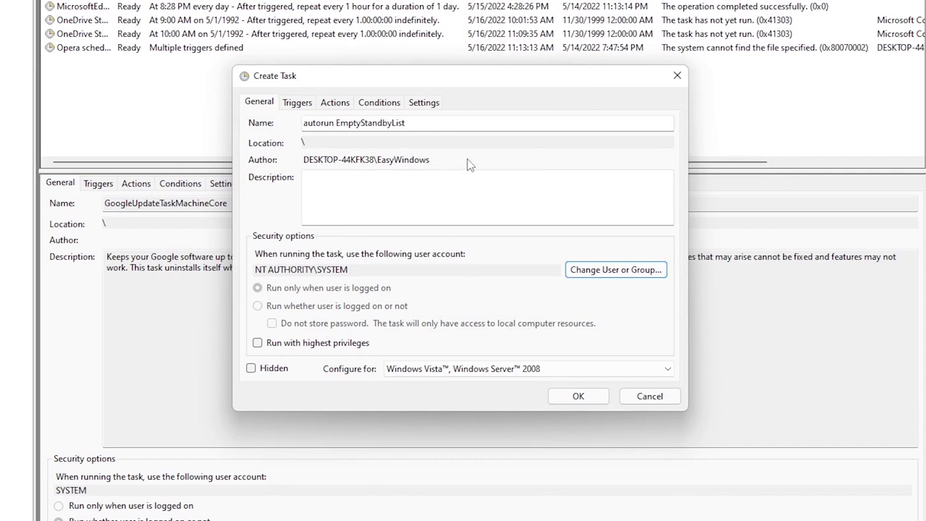
{"action": "left_click", "coordinate": [316, 203]}
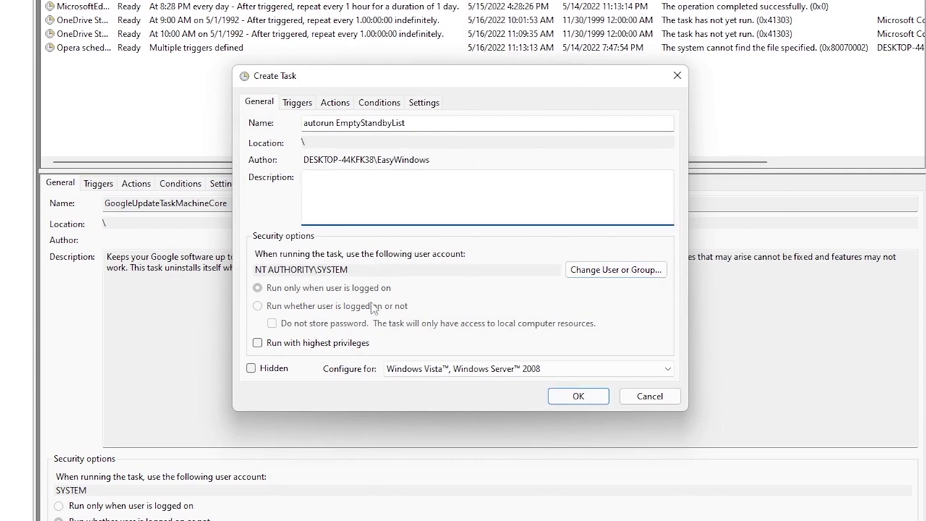
{"action": "left_click", "coordinate": [284, 346]}
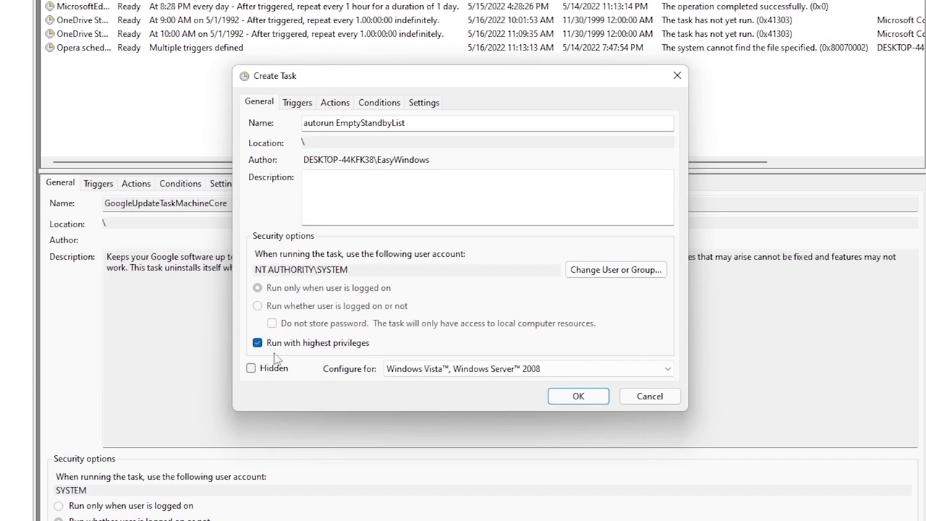
{"action": "left_click", "coordinate": [258, 345]}
{"action": "left_click", "coordinate": [251, 369]}
{"action": "left_click", "coordinate": [252, 369]}
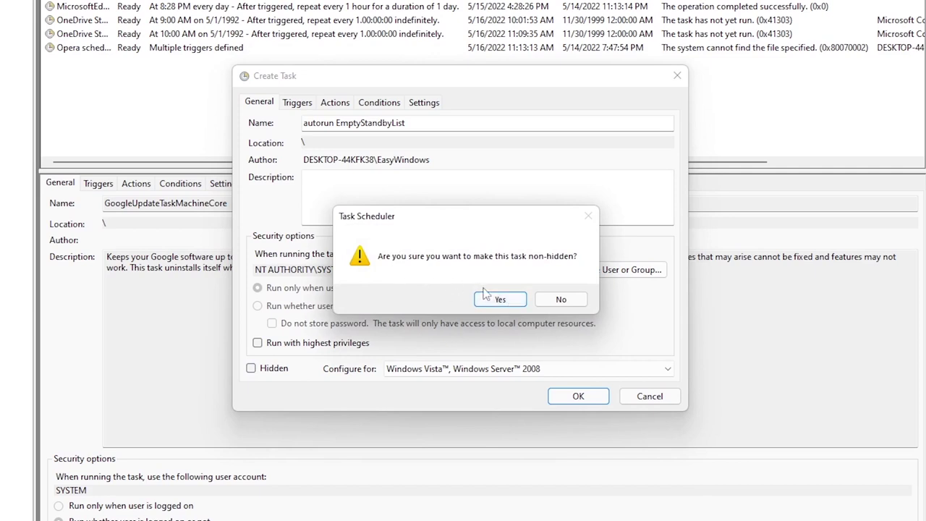
{"action": "left_click", "coordinate": [500, 300]}
Make the task hidden and configure it for Windows 10.
{"action": "left_click", "coordinate": [251, 368]}
{"action": "left_click", "coordinate": [445, 369]}
{"action": "left_click", "coordinate": [437, 383]}
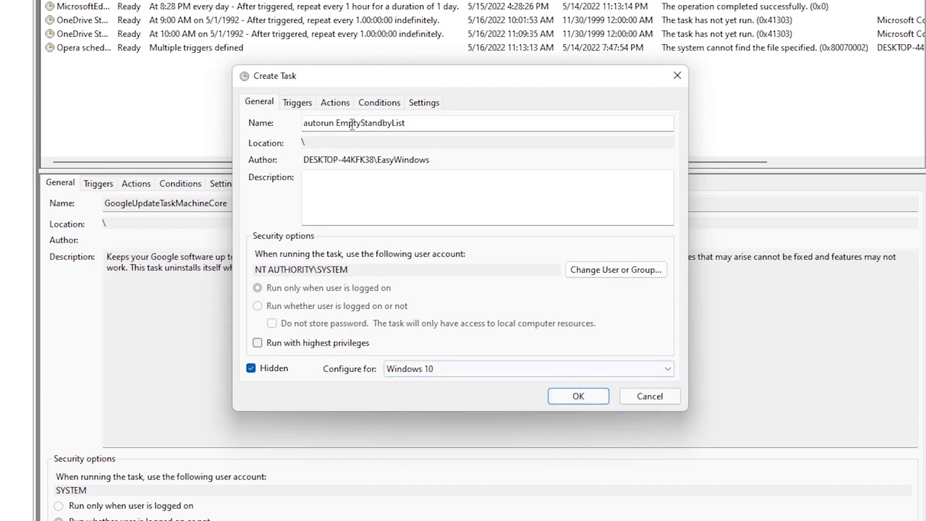
Start a new trigger for the task and set it to run daily on a schedule.
{"action": "left_click", "coordinate": [295, 105]}
{"action": "left_click", "coordinate": [279, 367]}
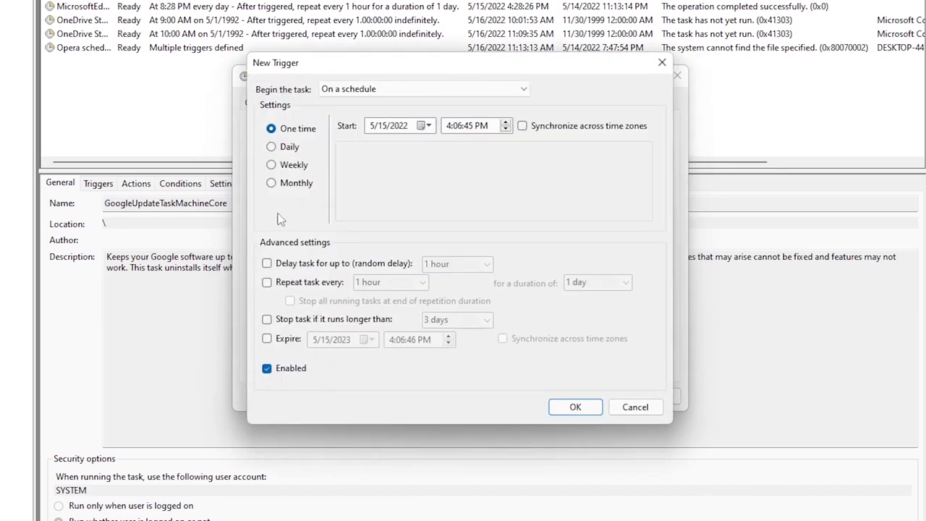
{"action": "left_click", "coordinate": [370, 89]}
{"action": "scroll", "coordinate": [361, 116], "scroll_direction": "up", "scroll_amount": 2}
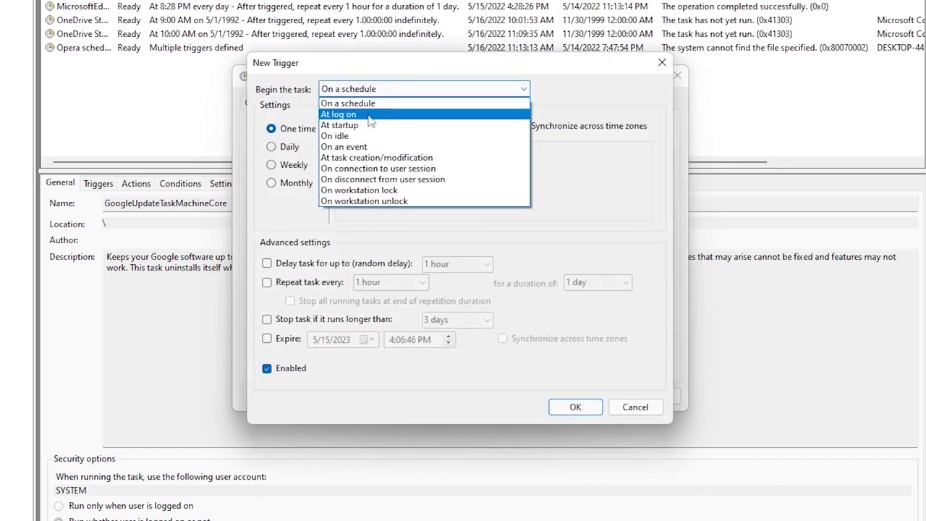
{"action": "left_click", "coordinate": [405, 89]}
{"action": "left_click", "coordinate": [384, 91]}
{"action": "scroll", "coordinate": [385, 97], "scroll_direction": "up", "scroll_amount": 1}
{"action": "left_click", "coordinate": [270, 173]}
{"action": "left_click", "coordinate": [279, 148]}
Try the On idle, On an event and At startup trigger conditions, then return to On a schedule.
{"action": "left_click", "coordinate": [379, 90]}
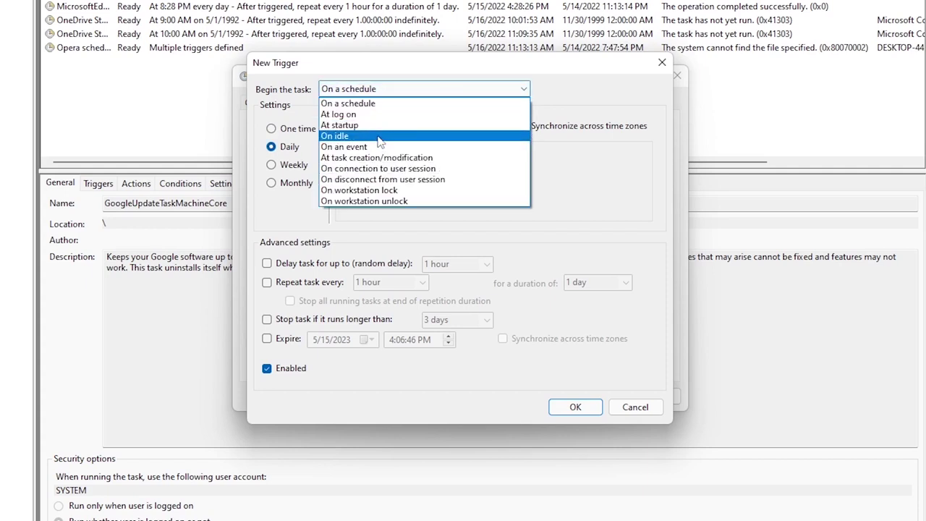
{"action": "left_click", "coordinate": [377, 136]}
{"action": "left_click", "coordinate": [350, 103]}
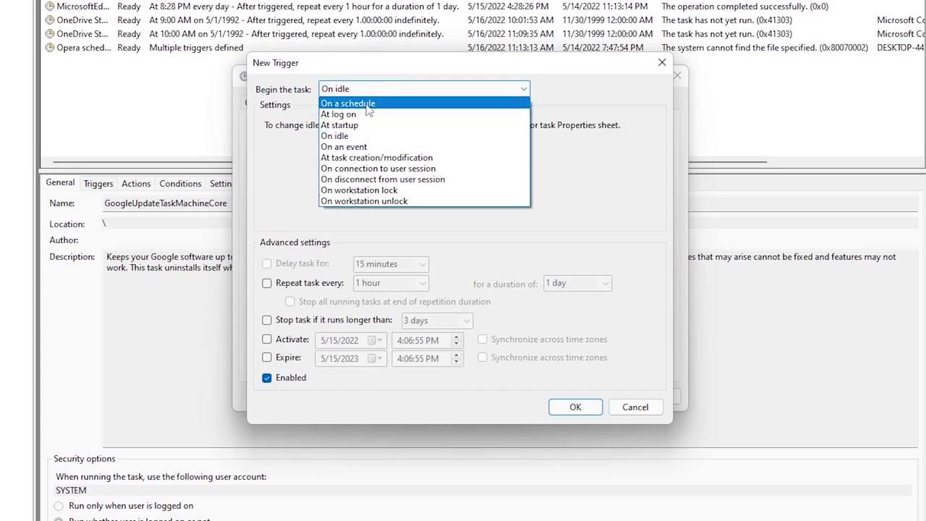
{"action": "left_click", "coordinate": [375, 148]}
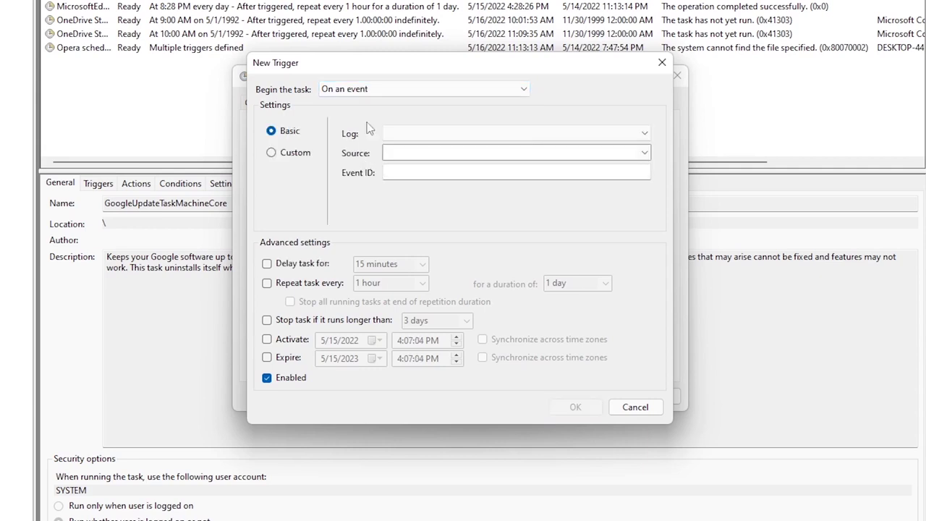
{"action": "left_click", "coordinate": [365, 89]}
{"action": "left_click", "coordinate": [365, 125]}
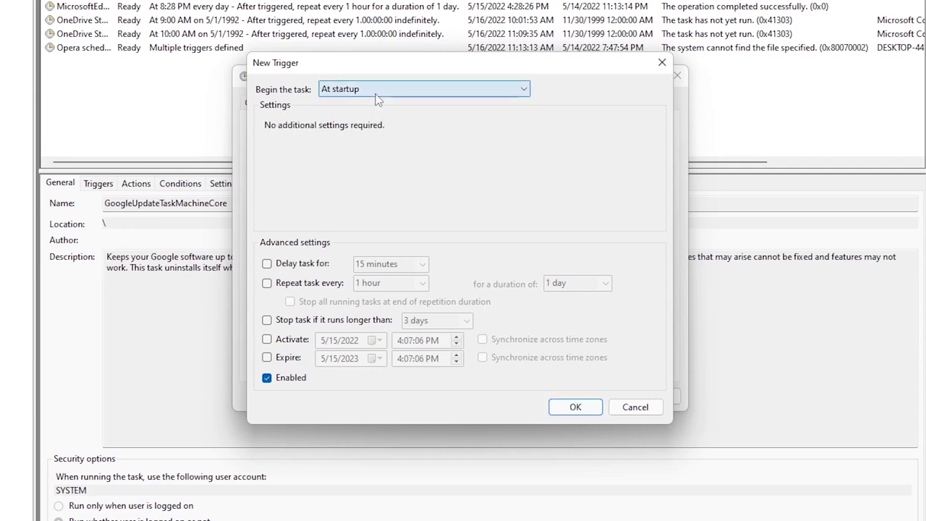
{"action": "left_click", "coordinate": [365, 89]}
{"action": "left_click", "coordinate": [365, 105]}
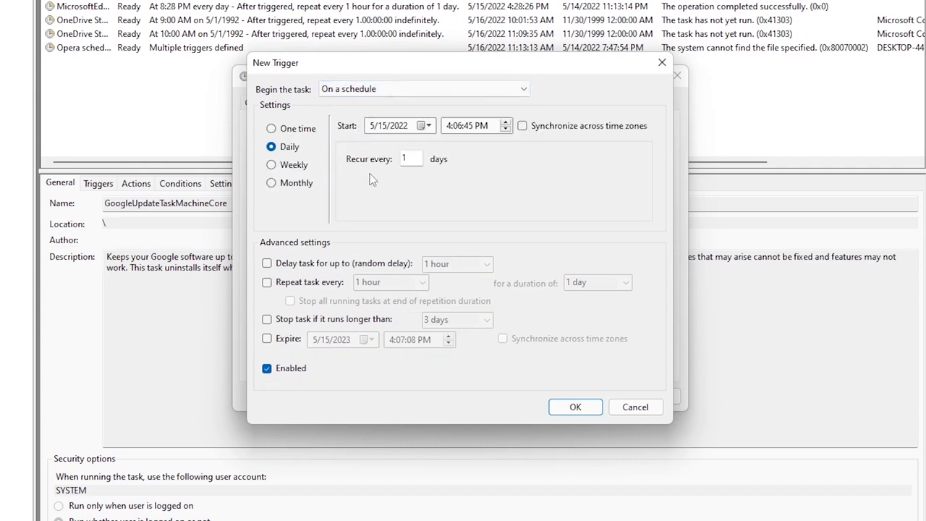
Set the trigger to begin the task at startup and enable its delay and repeat options.
{"action": "left_click", "coordinate": [337, 90]}
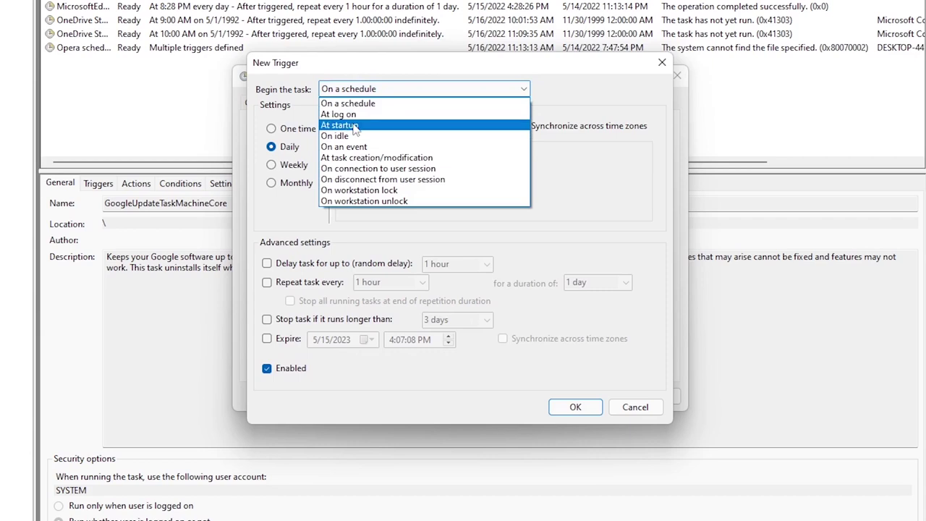
{"action": "left_click", "coordinate": [357, 127]}
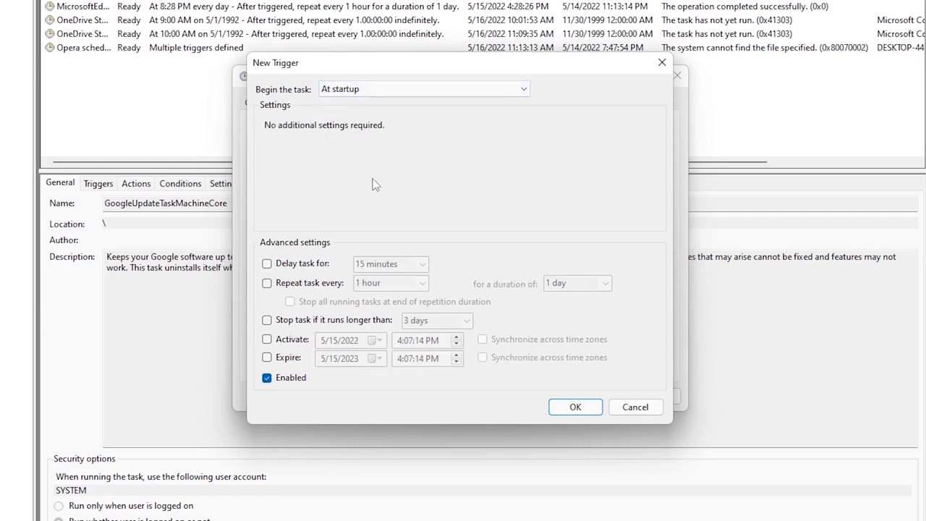
{"action": "left_click", "coordinate": [266, 264]}
{"action": "left_click", "coordinate": [267, 282]}
Set the trigger's delay to 30 minutes, then turn the delay option off.
{"action": "left_click", "coordinate": [417, 266]}
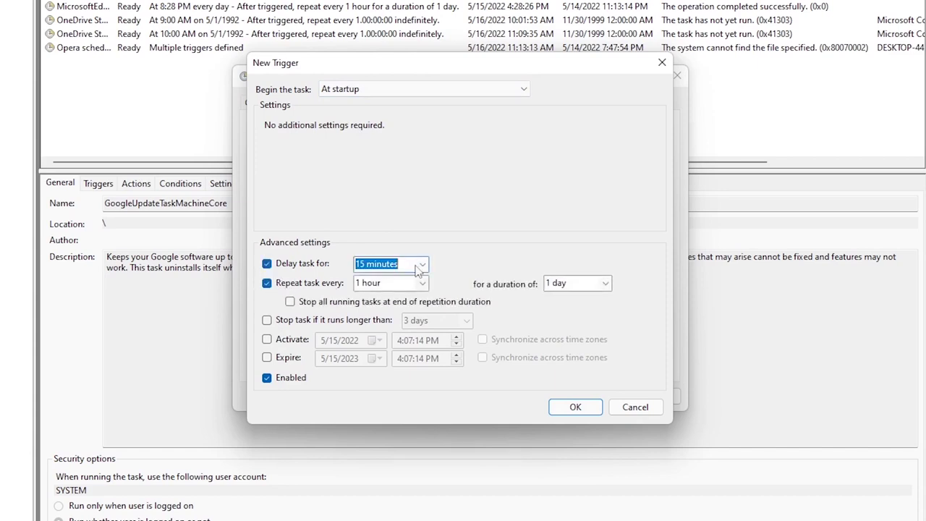
{"action": "left_click", "coordinate": [424, 264]}
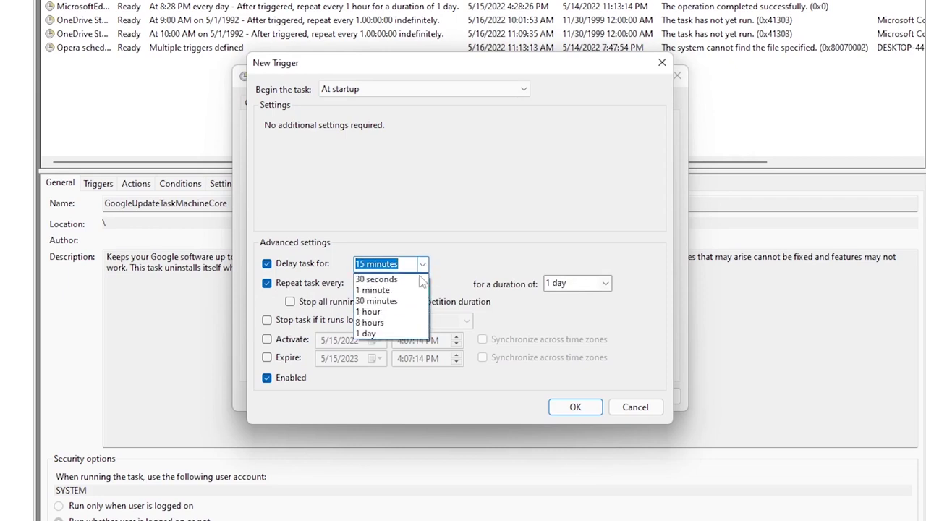
{"action": "left_click", "coordinate": [392, 300]}
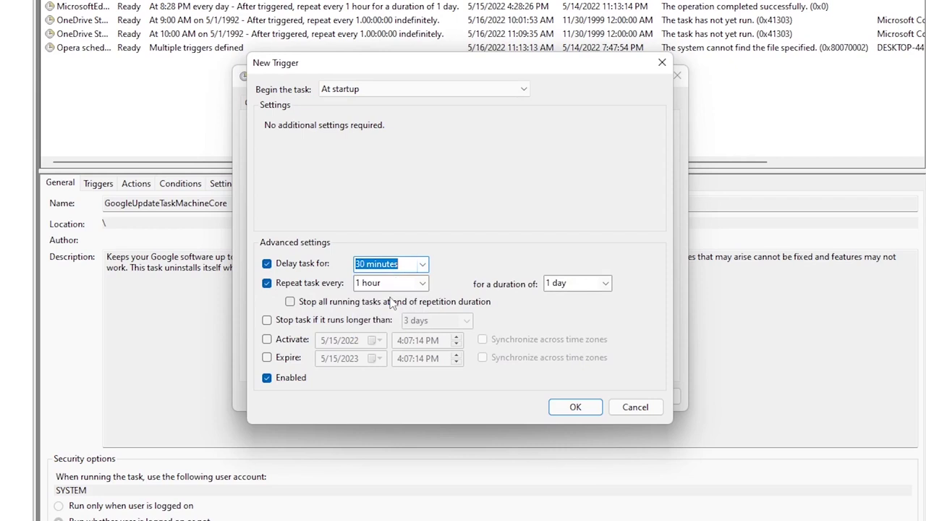
{"action": "left_click", "coordinate": [423, 266]}
{"action": "left_click", "coordinate": [306, 265]}
{"action": "left_click", "coordinate": [267, 263]}
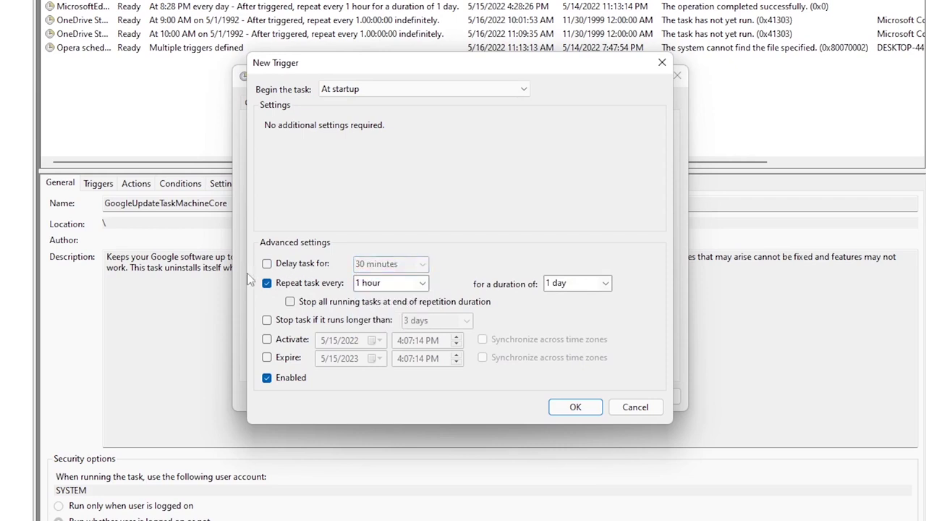
Set the trigger to repeat the task every 5 minutes for an indefinite duration.
{"action": "left_click", "coordinate": [381, 284]}
{"action": "left_click", "coordinate": [422, 283]}
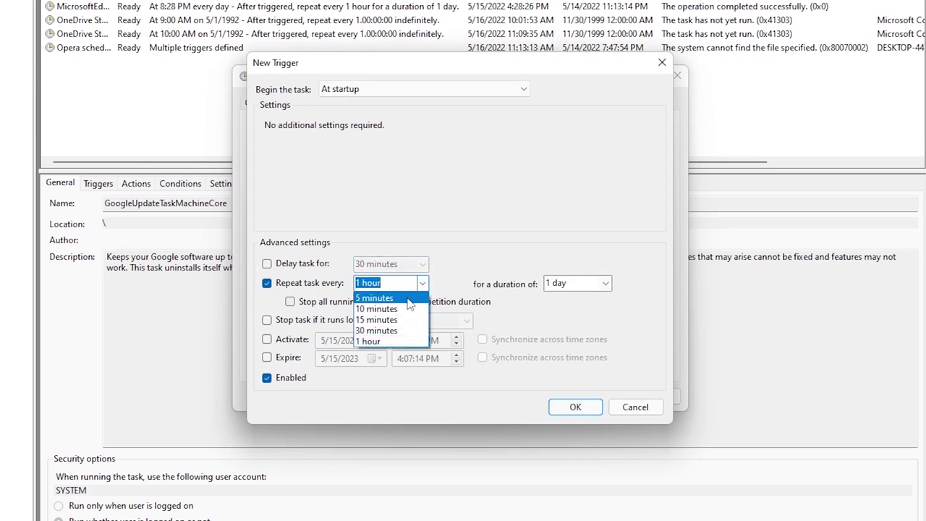
{"action": "left_click", "coordinate": [408, 302]}
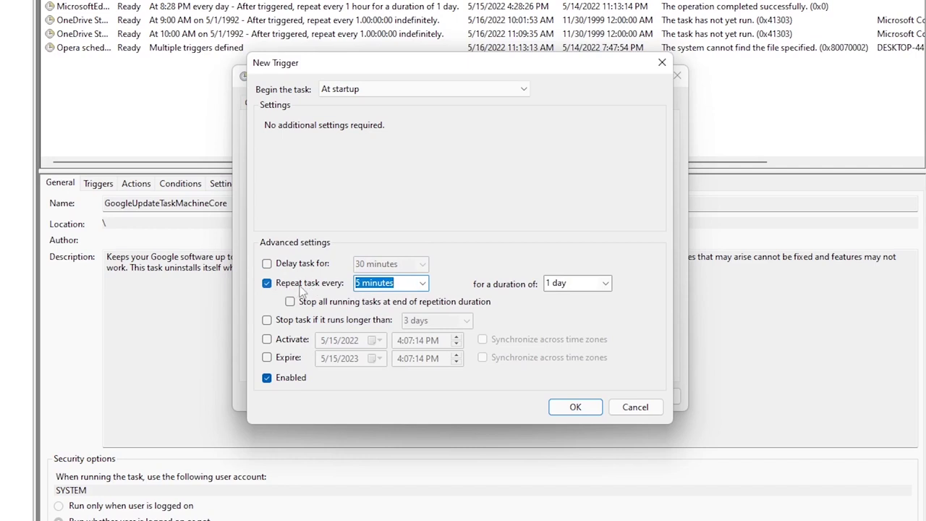
{"action": "left_click", "coordinate": [605, 284]}
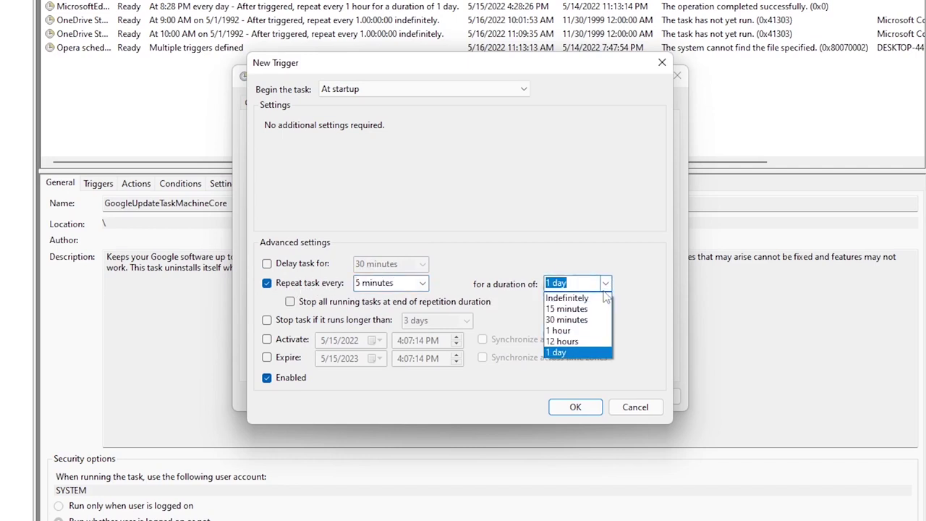
{"action": "left_click", "coordinate": [558, 297]}
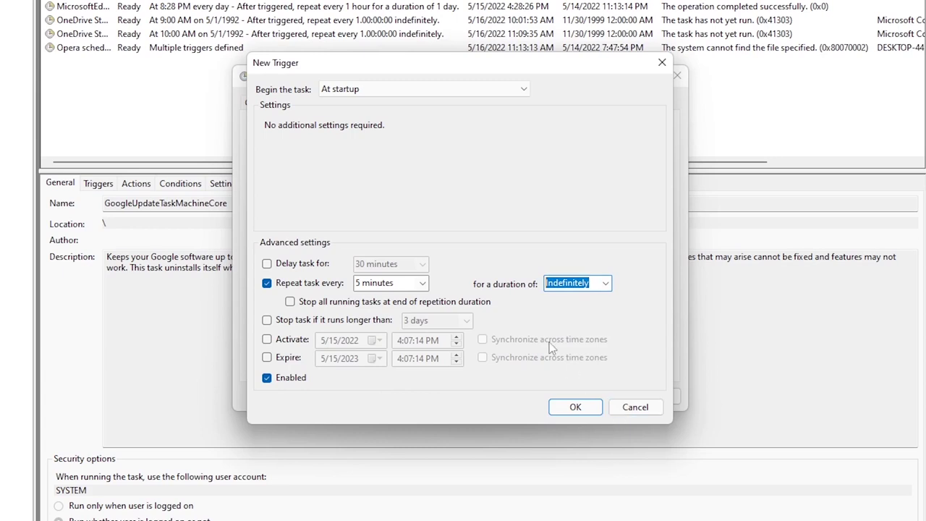
{"action": "left_click", "coordinate": [421, 89]}
{"action": "left_click", "coordinate": [422, 89]}
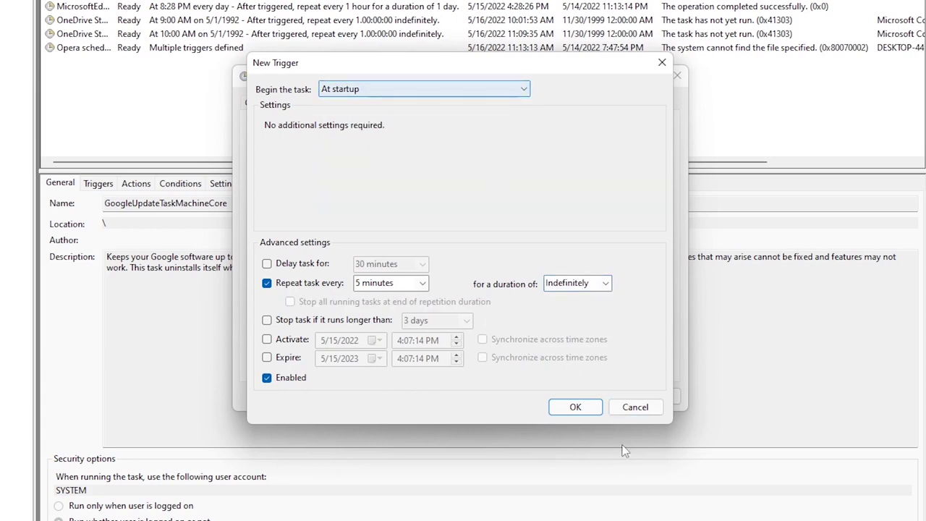
Save the startup trigger and create a new task action of the type Start a program.
{"action": "left_click", "coordinate": [571, 407]}
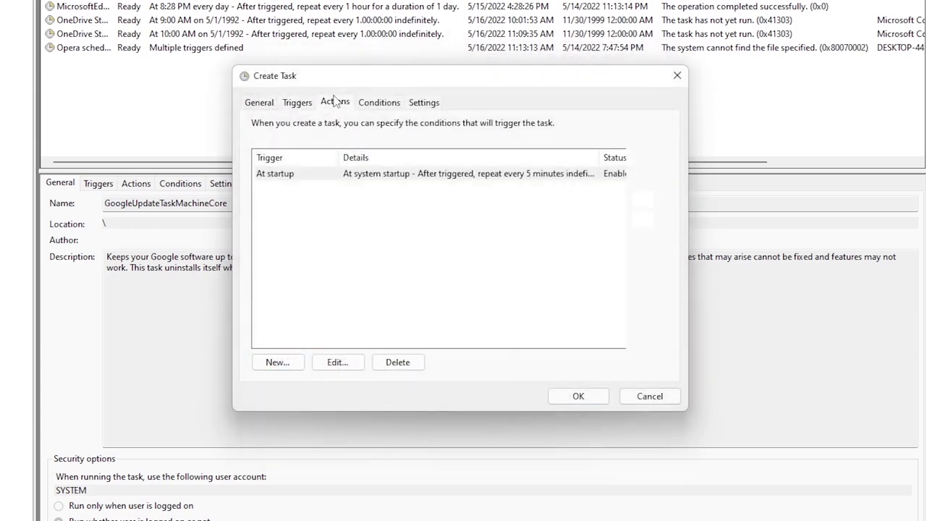
{"action": "left_click", "coordinate": [335, 102]}
{"action": "left_click", "coordinate": [278, 363]}
{"action": "left_click", "coordinate": [408, 121]}
{"action": "left_click", "coordinate": [409, 132]}
Choose EmptyStandbyList from the Downloads folder as the action's program, leave the arguments and start-in folder empty, and save the action.
{"action": "left_click", "coordinate": [572, 178]}
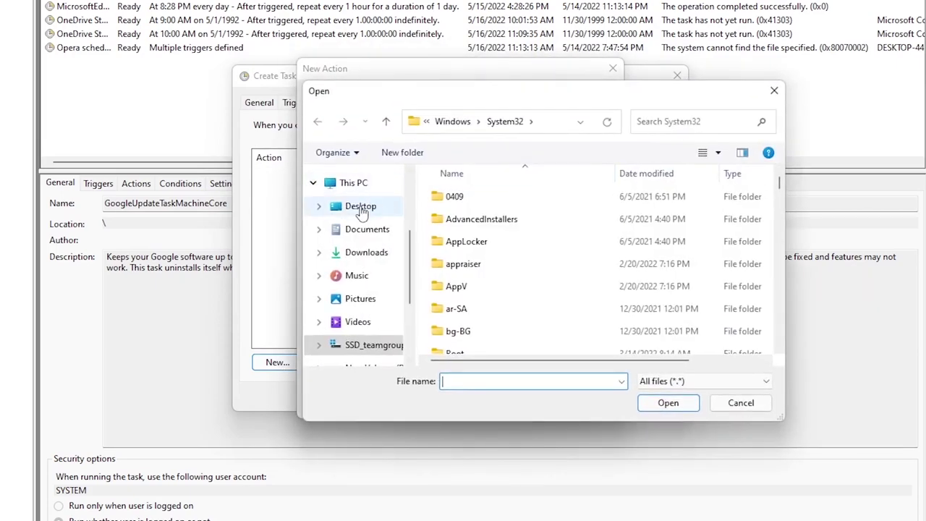
{"action": "scroll", "coordinate": [362, 217], "scroll_direction": "up", "scroll_amount": 3}
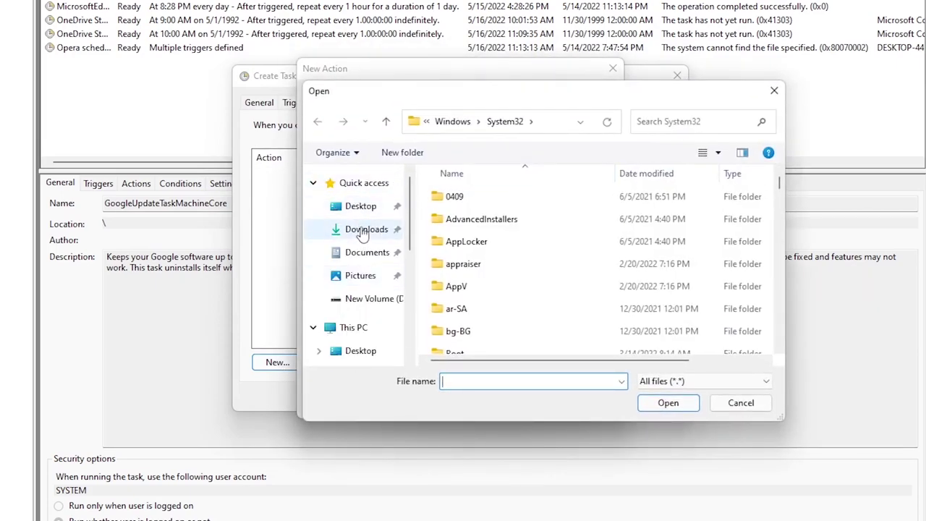
{"action": "left_click", "coordinate": [362, 230]}
{"action": "left_click", "coordinate": [483, 219]}
{"action": "right_click", "coordinate": [452, 218]}
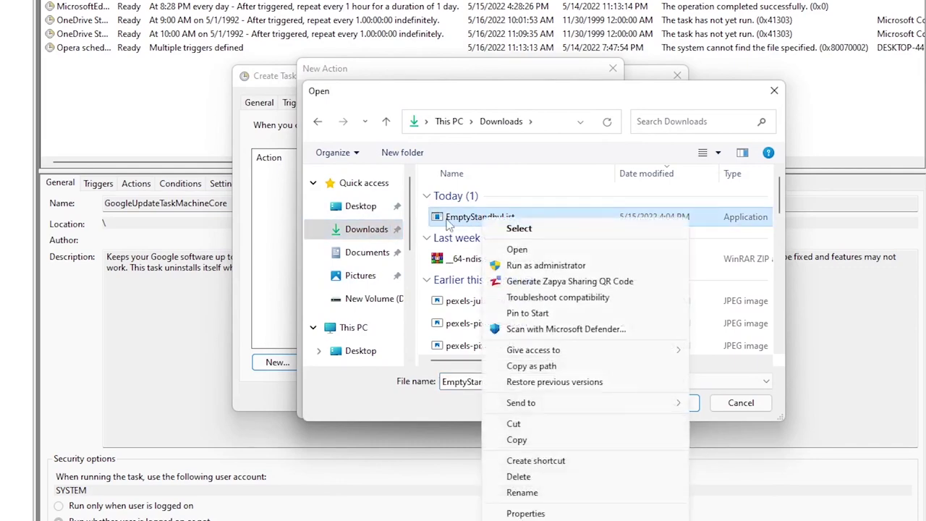
{"action": "left_click", "coordinate": [449, 225]}
{"action": "left_click", "coordinate": [541, 203]}
{"action": "left_click", "coordinate": [519, 221]}
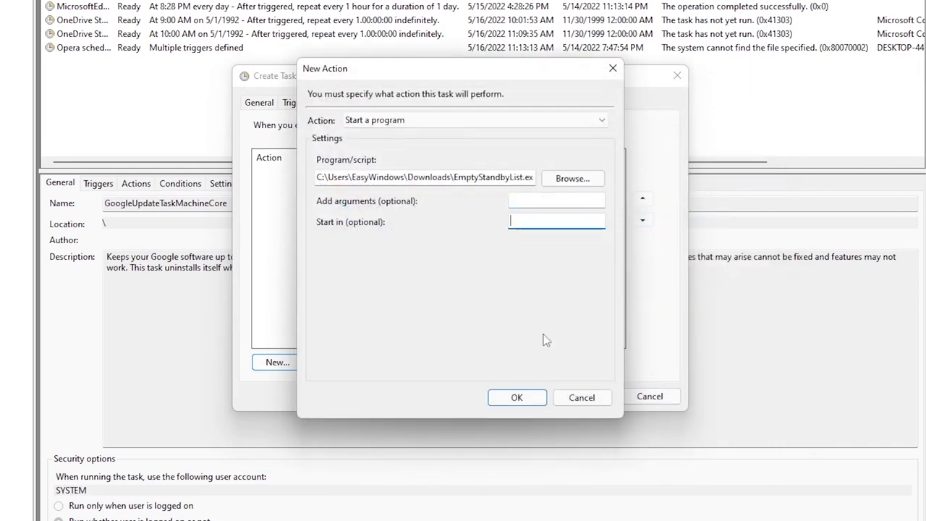
{"action": "left_click", "coordinate": [513, 399]}
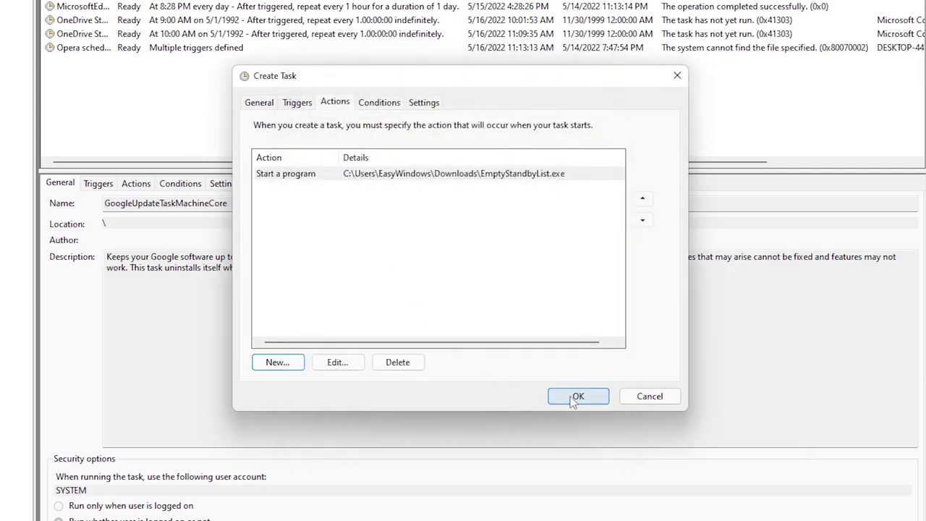
Review the new task's conditions and additional settings.
{"action": "left_click", "coordinate": [381, 103]}
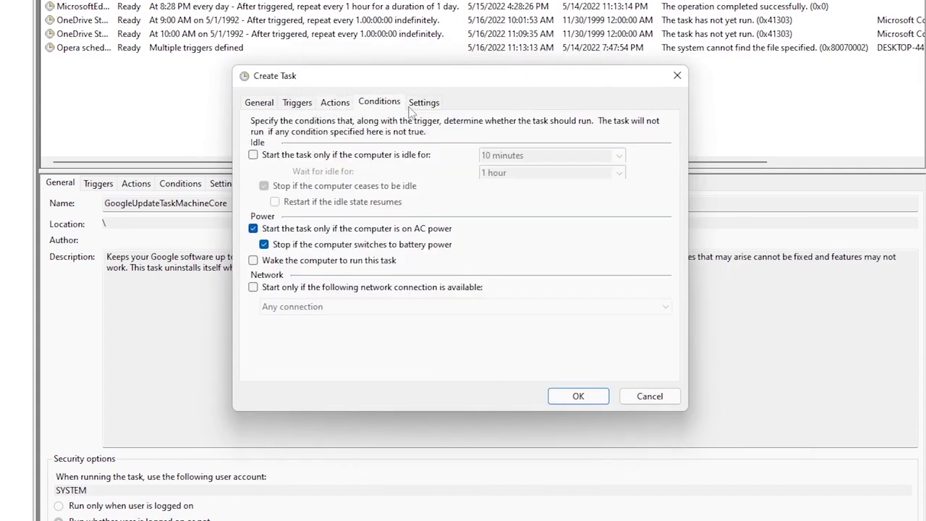
{"action": "left_click", "coordinate": [427, 103]}
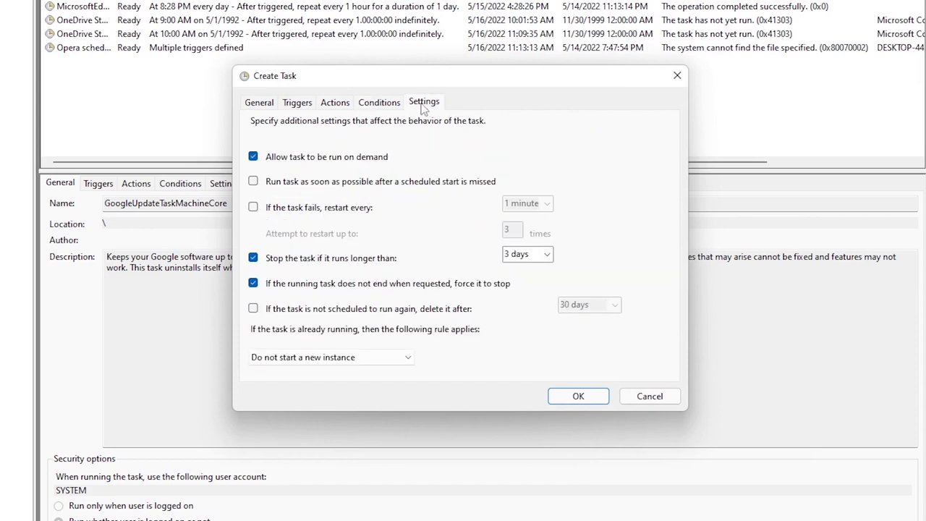
{"action": "left_click", "coordinate": [378, 102]}
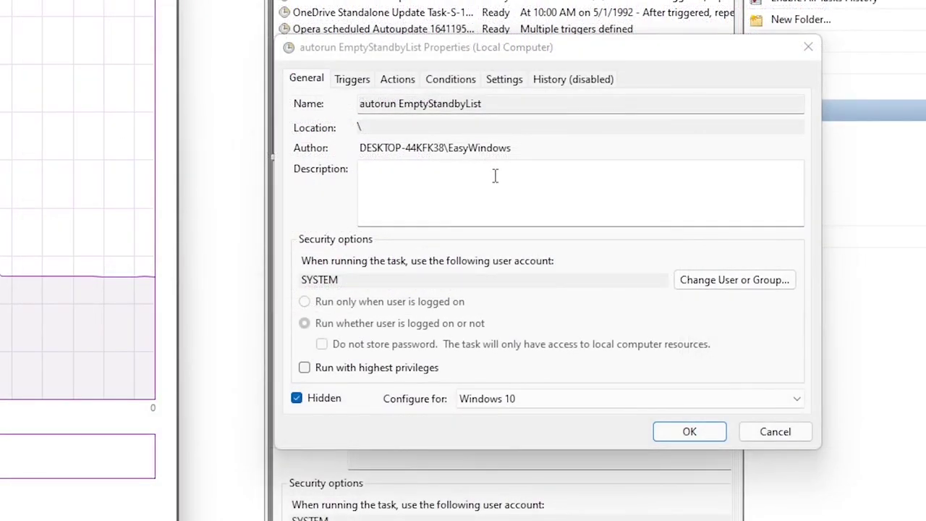
Edit the At log on trigger of the autorun EmptyStandbyList task so that it begins on a schedule.
{"action": "left_click", "coordinate": [352, 81]}
{"action": "left_click", "coordinate": [399, 389]}
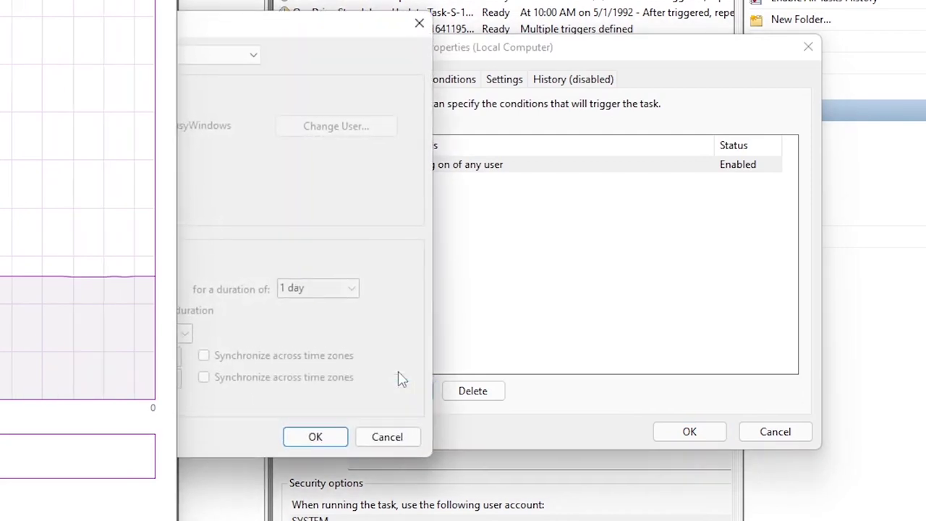
{"action": "left_click_drag", "start_coordinate": [241, 16], "coordinate": [251, 39]}
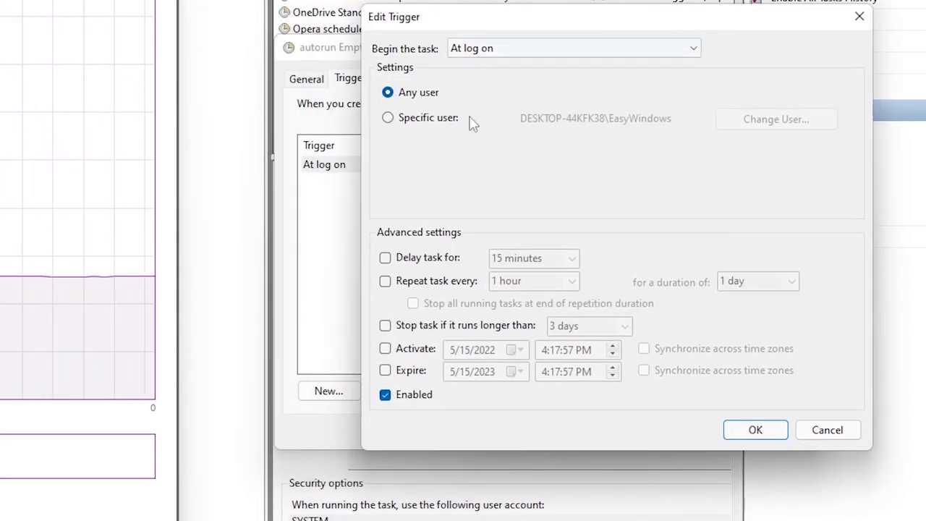
{"action": "left_click", "coordinate": [467, 49]}
{"action": "left_click", "coordinate": [481, 78]}
{"action": "left_click", "coordinate": [485, 48]}
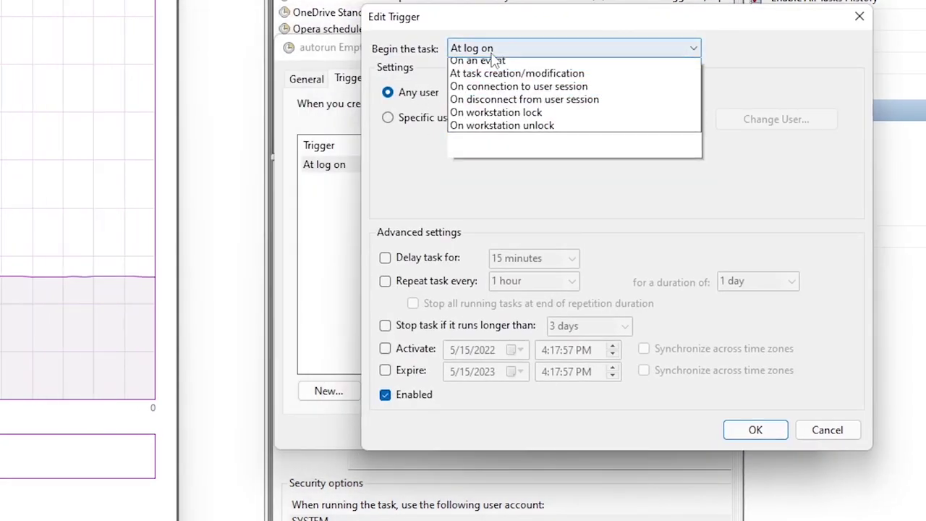
{"action": "scroll", "coordinate": [506, 108], "scroll_direction": "up", "scroll_amount": 2}
{"action": "left_click", "coordinate": [478, 64]}
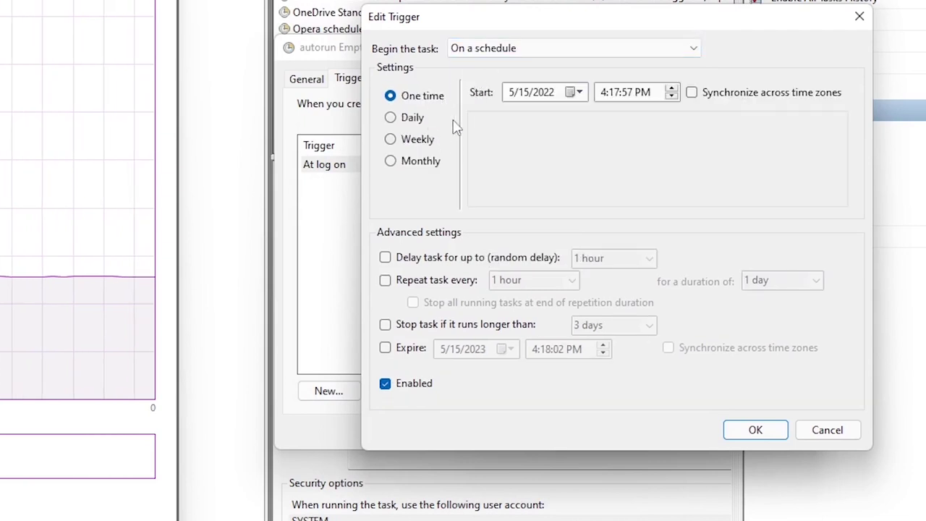
Set the scheduled trigger to repeat the task every 5 minutes indefinitely and save the trigger.
{"action": "left_click", "coordinate": [435, 283]}
{"action": "left_click", "coordinate": [542, 280]}
{"action": "left_click", "coordinate": [571, 281]}
{"action": "left_click", "coordinate": [549, 304]}
{"action": "left_click", "coordinate": [768, 281]}
{"action": "left_click", "coordinate": [816, 281]}
{"action": "left_click", "coordinate": [765, 296]}
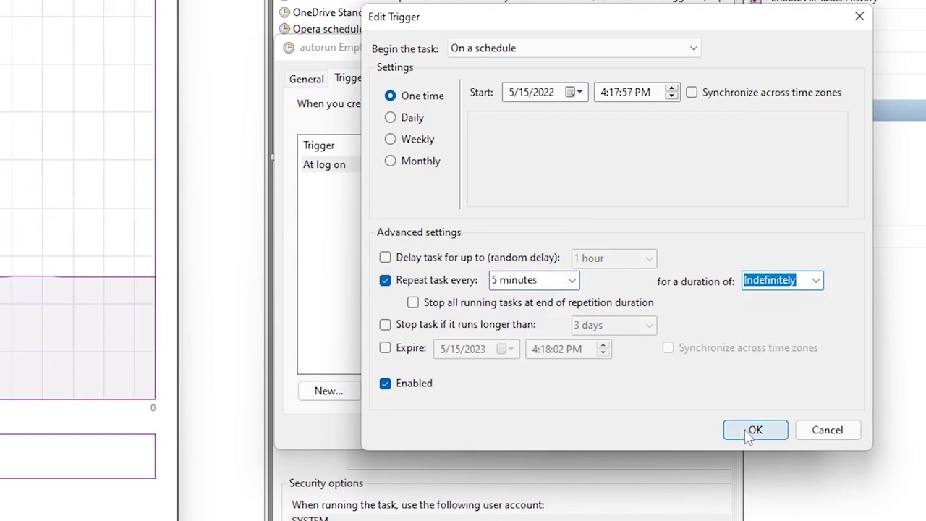
{"action": "left_click", "coordinate": [752, 431]}
Enable Run with highest privileges for the autorun EmptyStandbyList task and save its properties.
{"action": "left_click", "coordinate": [309, 81]}
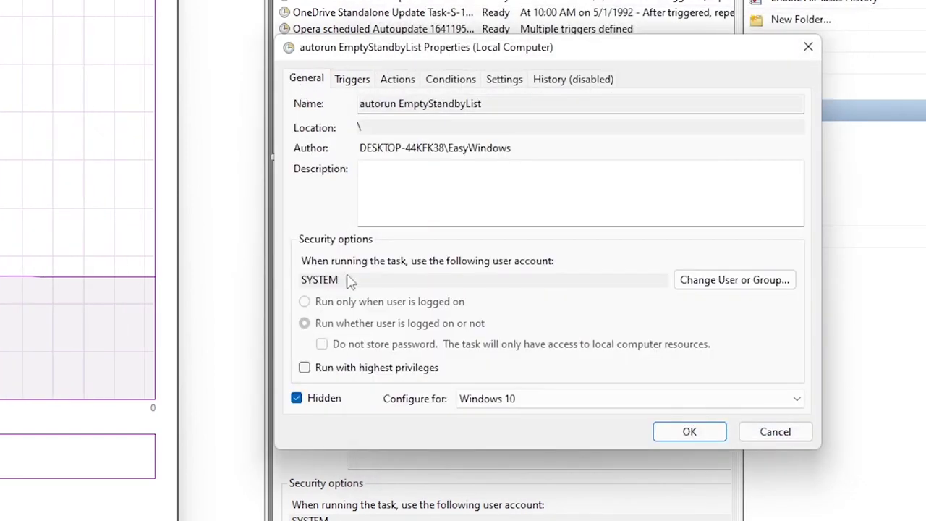
{"action": "left_click", "coordinate": [336, 369]}
{"action": "left_click", "coordinate": [716, 430]}
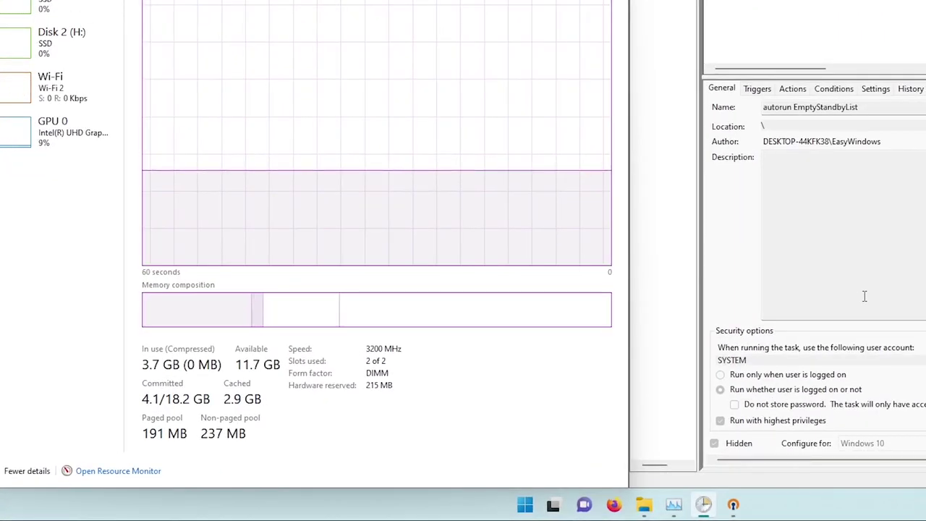
{"action": "left_click", "coordinate": [800, 275]}
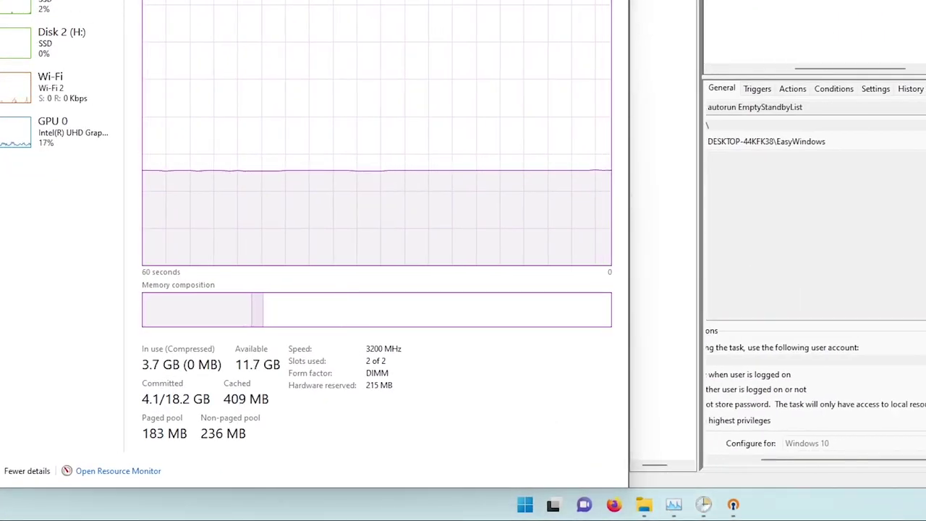
{"action": "left_click", "coordinate": [810, 266]}
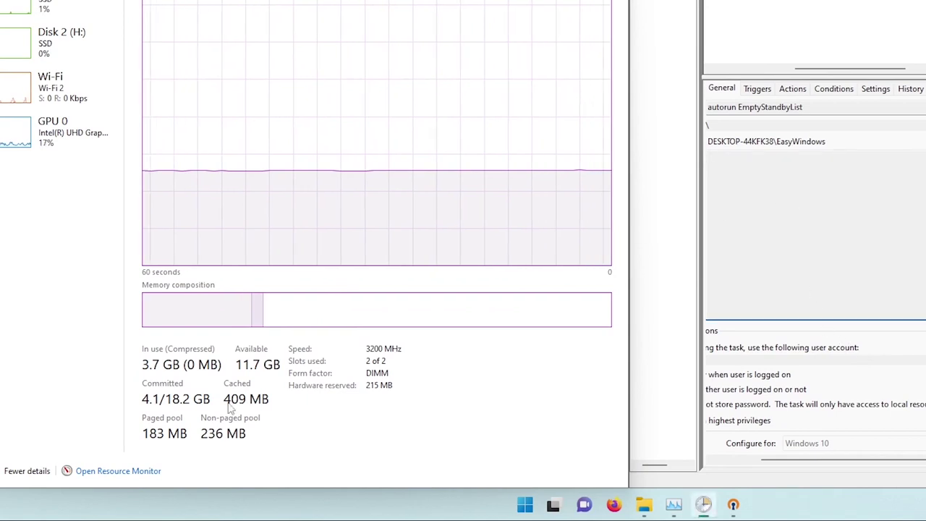